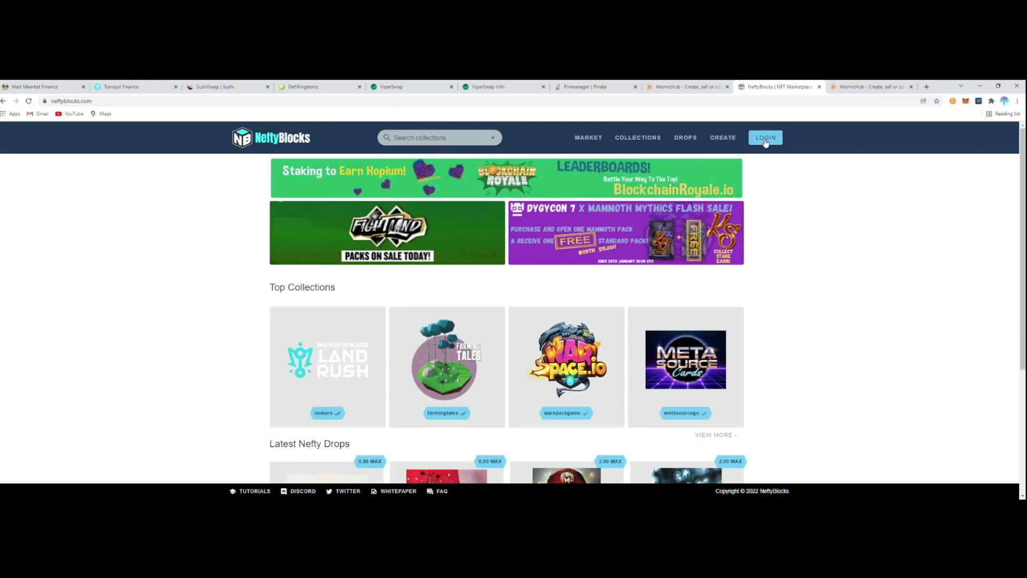
Step: Log in to NeftyBlocks with the Anchor wallet
{"action": "left_click", "coordinate": [766, 137]}
{"action": "left_click", "coordinate": [506, 322]}
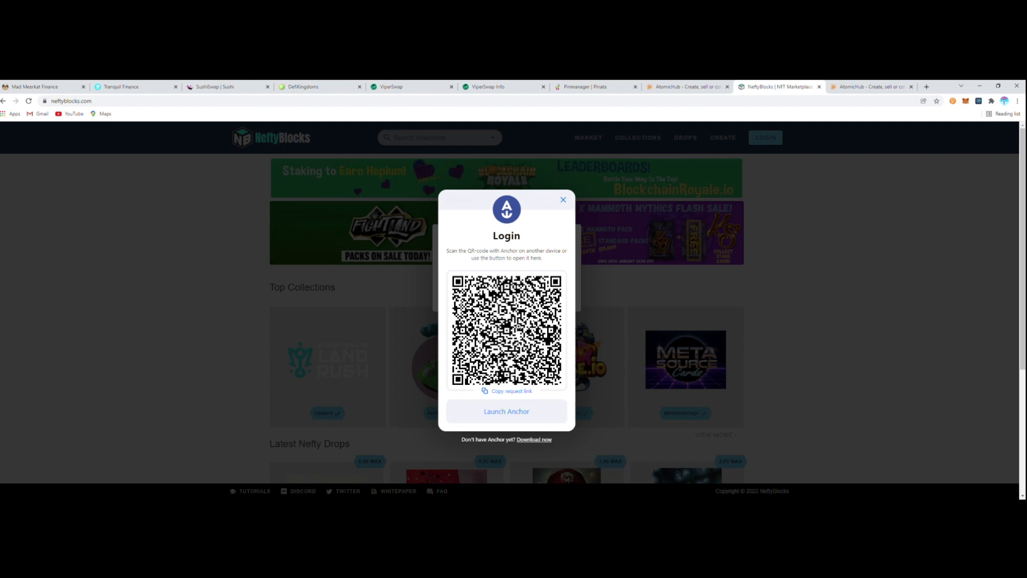
{"action": "left_click", "coordinate": [506, 411]}
{"action": "left_click", "coordinate": [540, 167]}
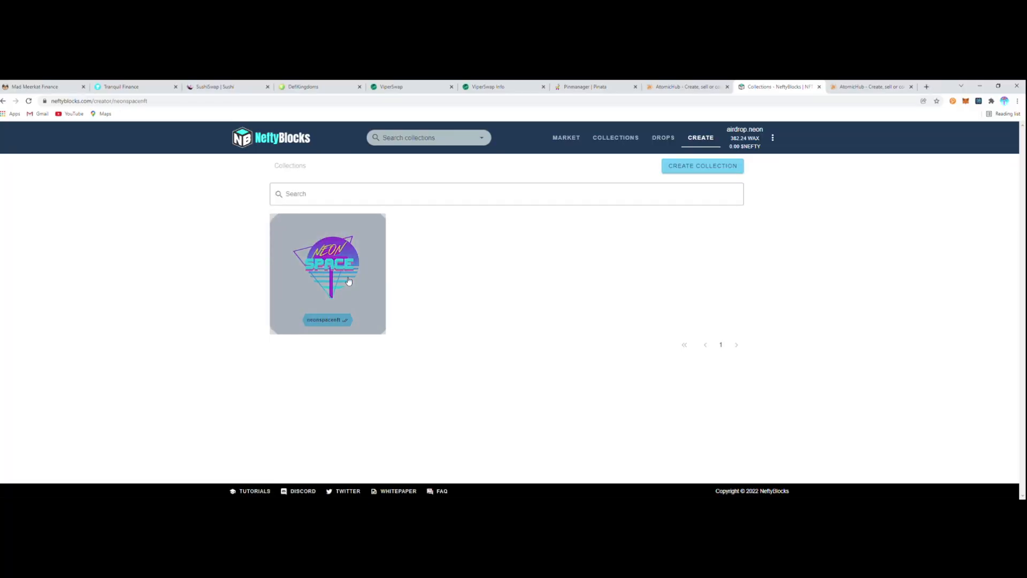
Step: Open the Neon Space collection and look through its super blends and pre-minted pools
{"action": "left_click", "coordinate": [349, 281]}
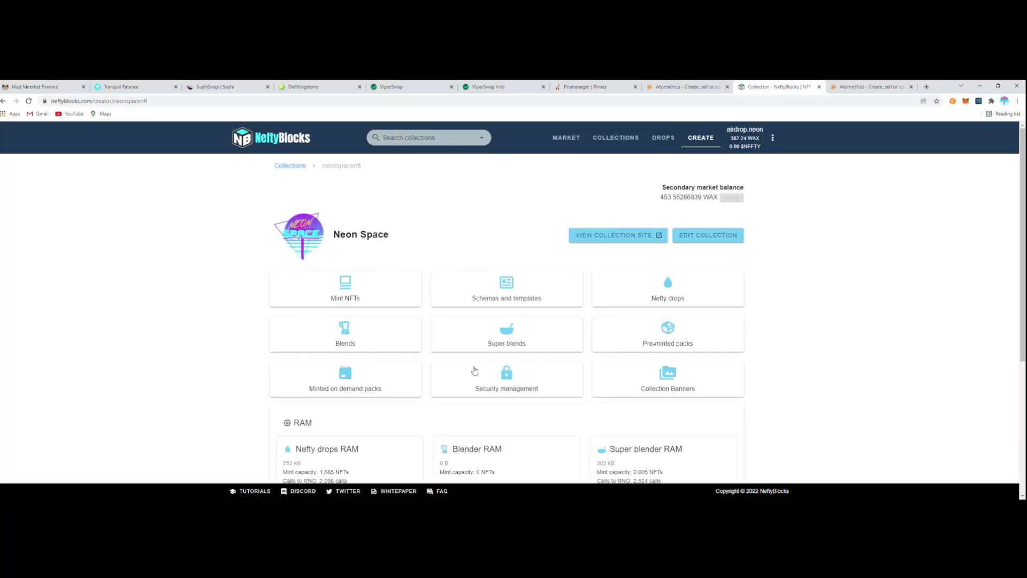
{"action": "left_click", "coordinate": [502, 341]}
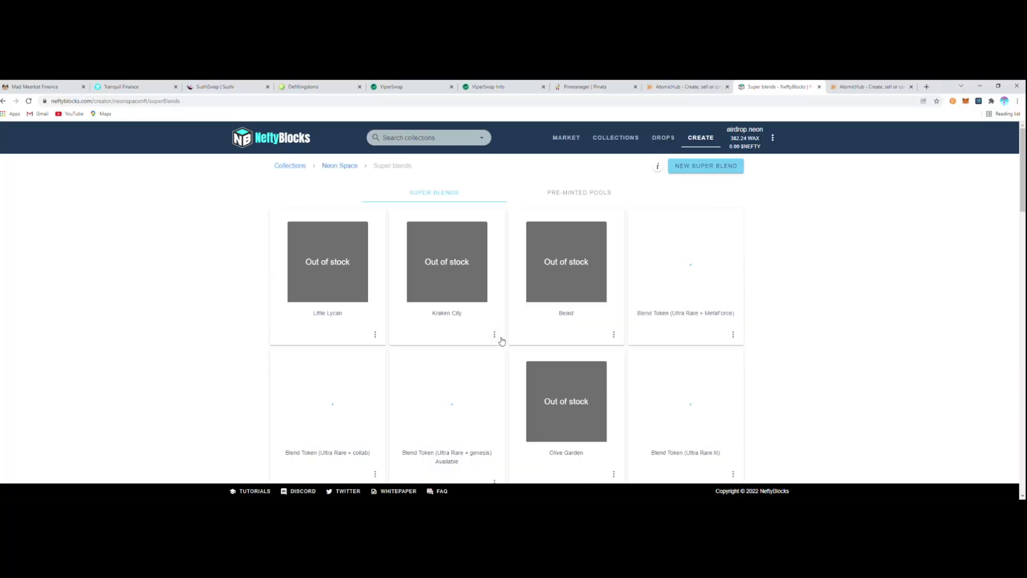
{"action": "scroll", "coordinate": [322, 293], "scroll_direction": "down", "scroll_amount": 2}
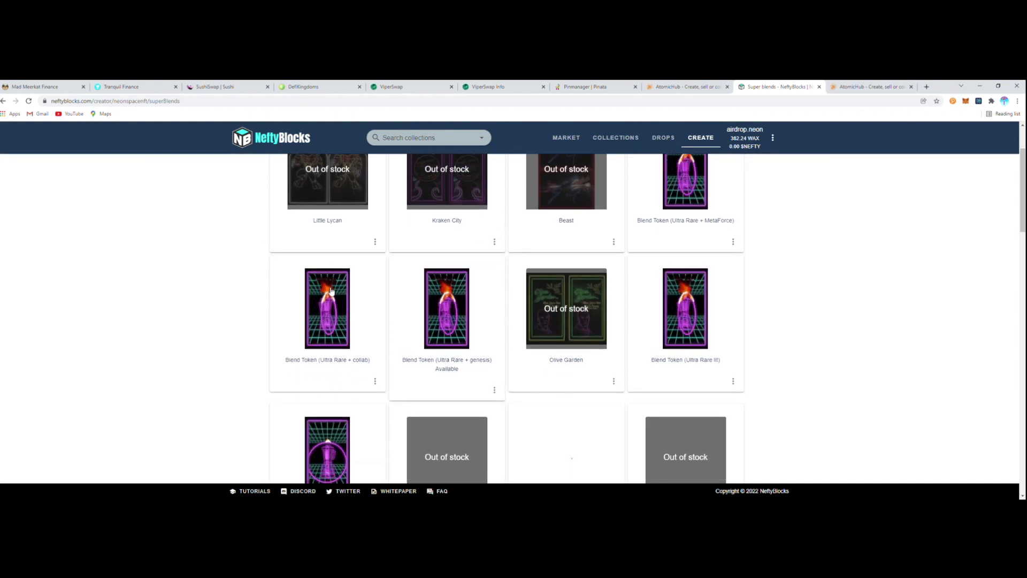
{"action": "scroll", "coordinate": [327, 291], "scroll_direction": "up", "scroll_amount": 2}
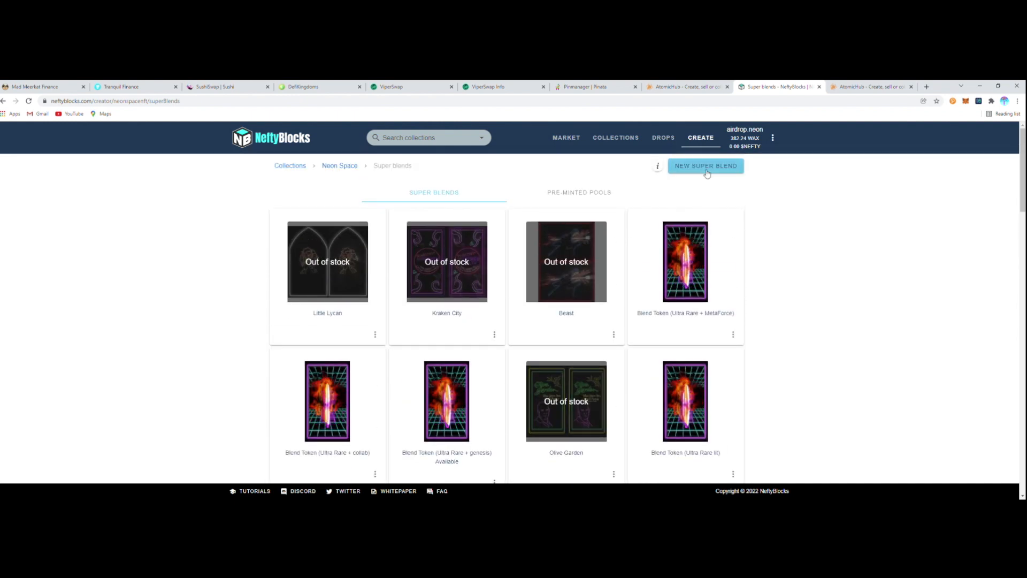
{"action": "left_click", "coordinate": [566, 193]}
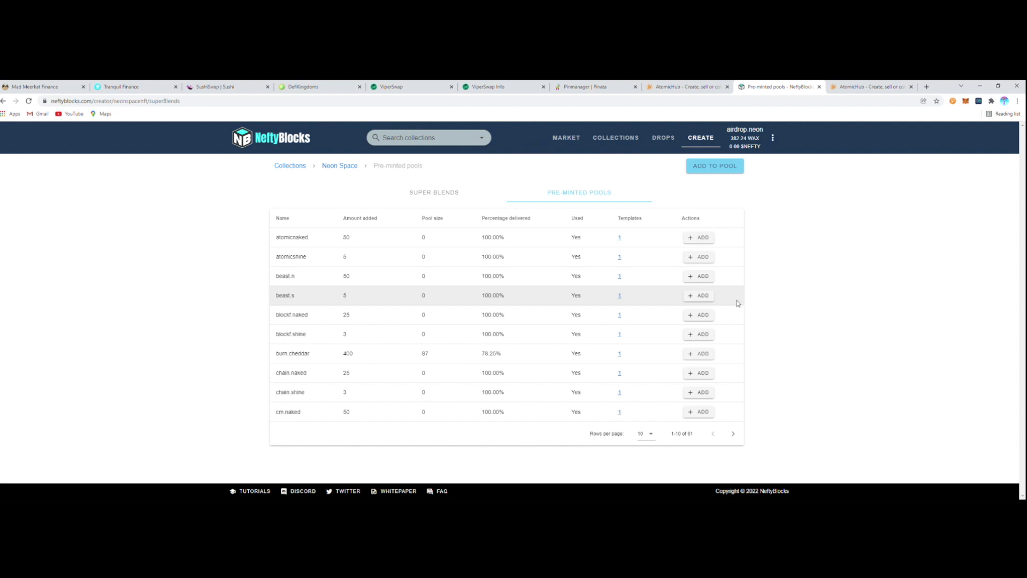
{"action": "left_click", "coordinate": [425, 194]}
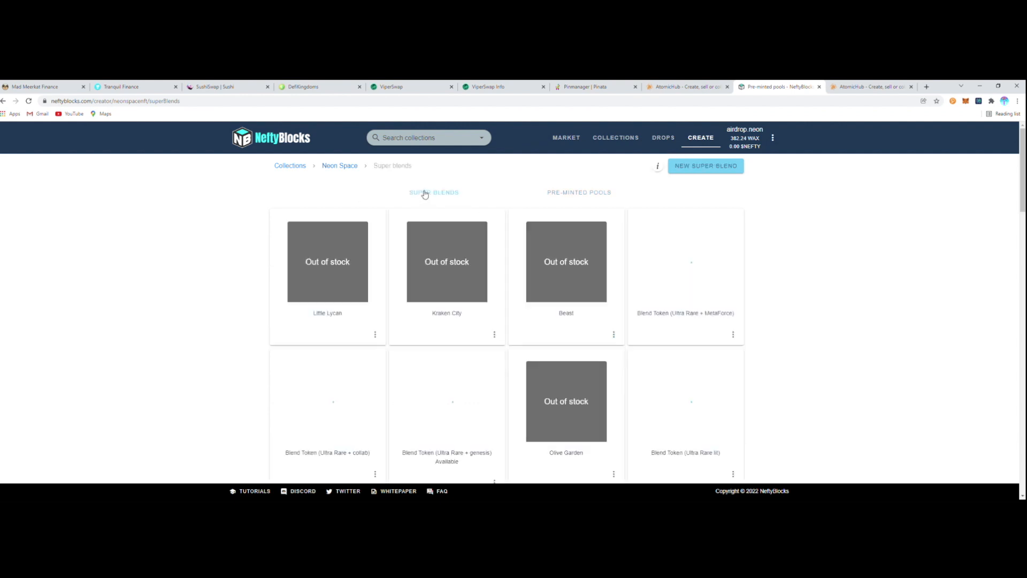
Step: Open NFT minting for the Neon Space collection and choose the nakedneon schema with template #417708 - Vampire
{"action": "left_click", "coordinate": [290, 166]}
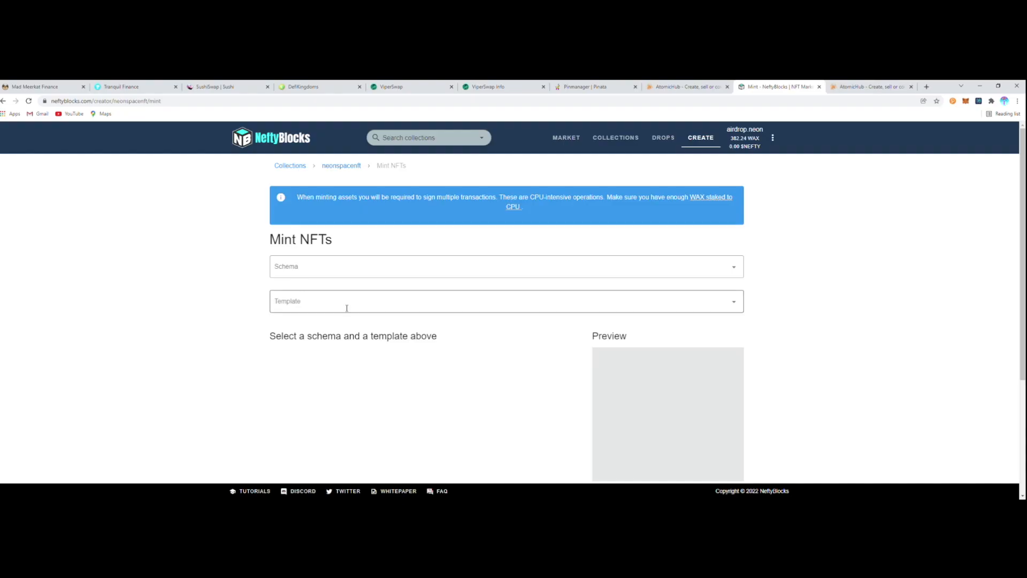
{"action": "left_click", "coordinate": [355, 265]}
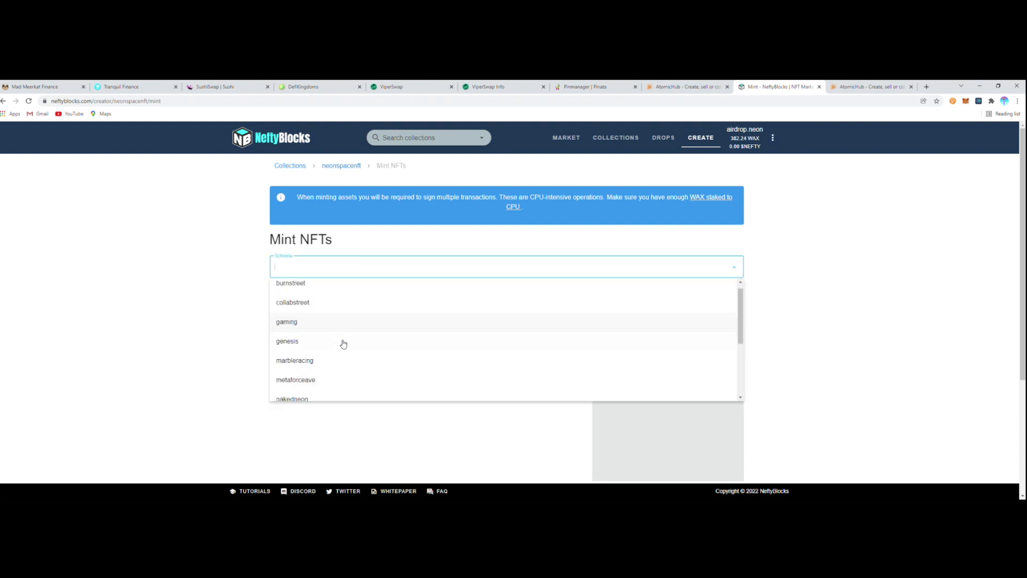
{"action": "scroll", "coordinate": [344, 343], "scroll_direction": "down", "scroll_amount": 2}
{"action": "scroll", "coordinate": [331, 358], "scroll_direction": "down", "scroll_amount": 1}
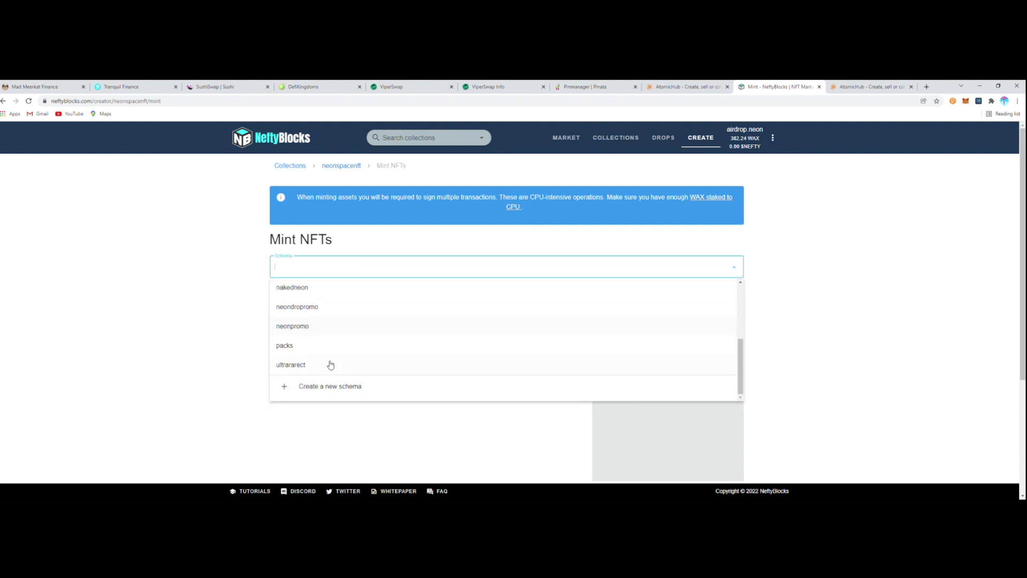
{"action": "scroll", "coordinate": [328, 335], "scroll_direction": "up", "scroll_amount": 1}
{"action": "left_click", "coordinate": [329, 328]}
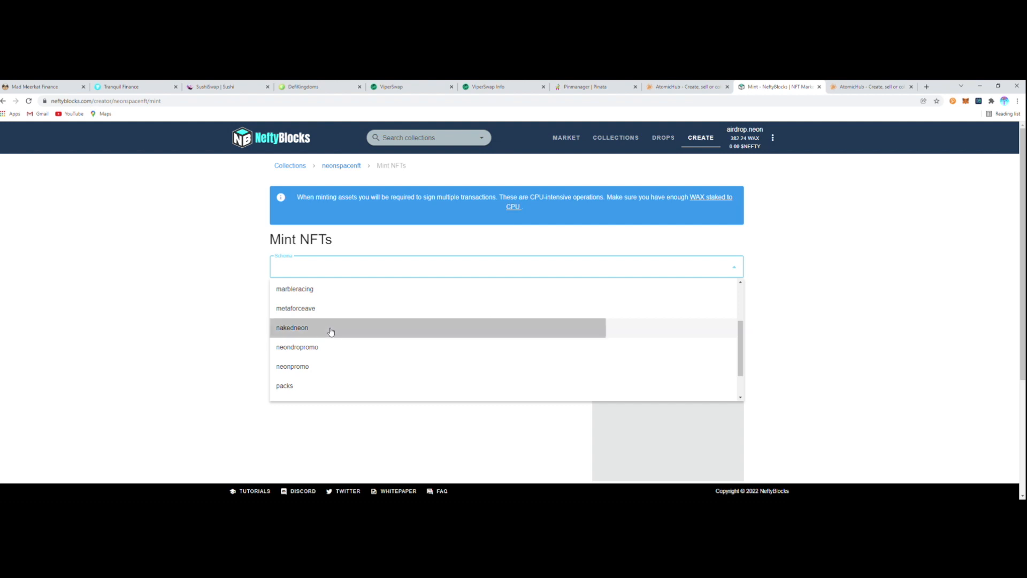
{"action": "left_click", "coordinate": [345, 303]}
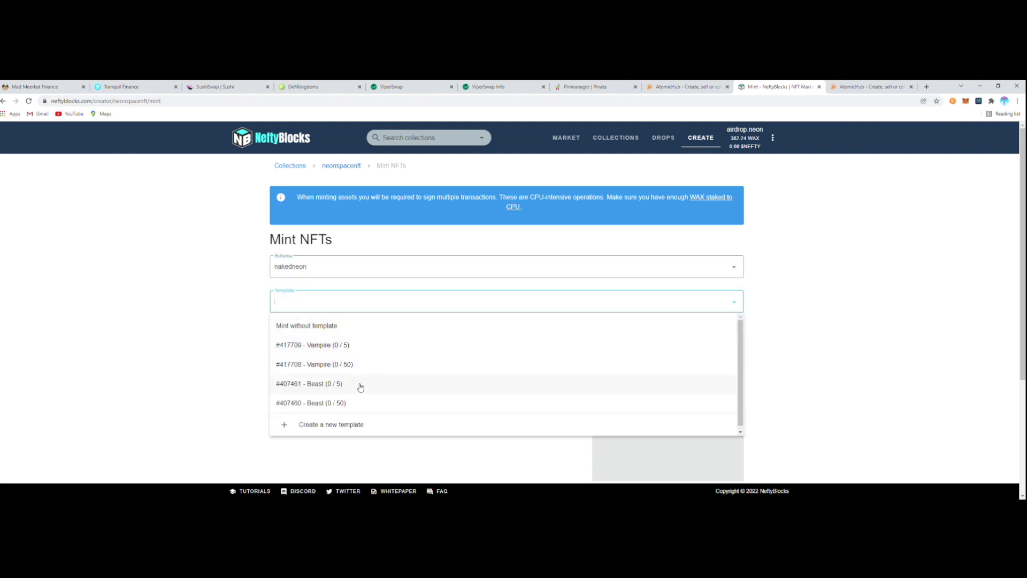
{"action": "left_click", "coordinate": [360, 366]}
Step: Set the assets to mint to 50, mint the Vampire NFTs and choose to keep minting
{"action": "scroll", "coordinate": [353, 382], "scroll_direction": "down", "scroll_amount": 2}
{"action": "scroll", "coordinate": [352, 381], "scroll_direction": "down", "scroll_amount": 5}
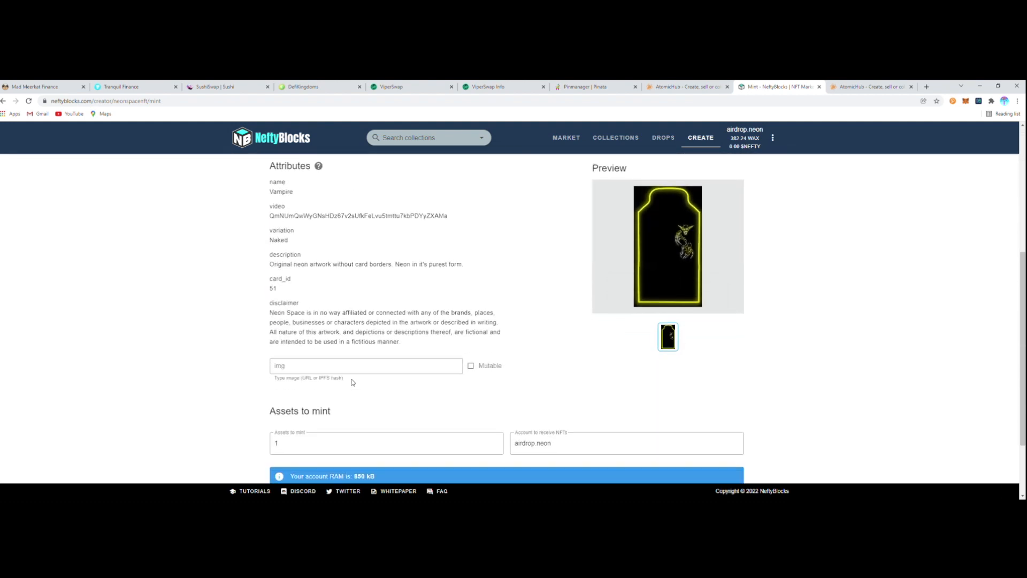
{"action": "left_click_drag", "start_coordinate": [300, 364], "coordinate": [263, 368]}
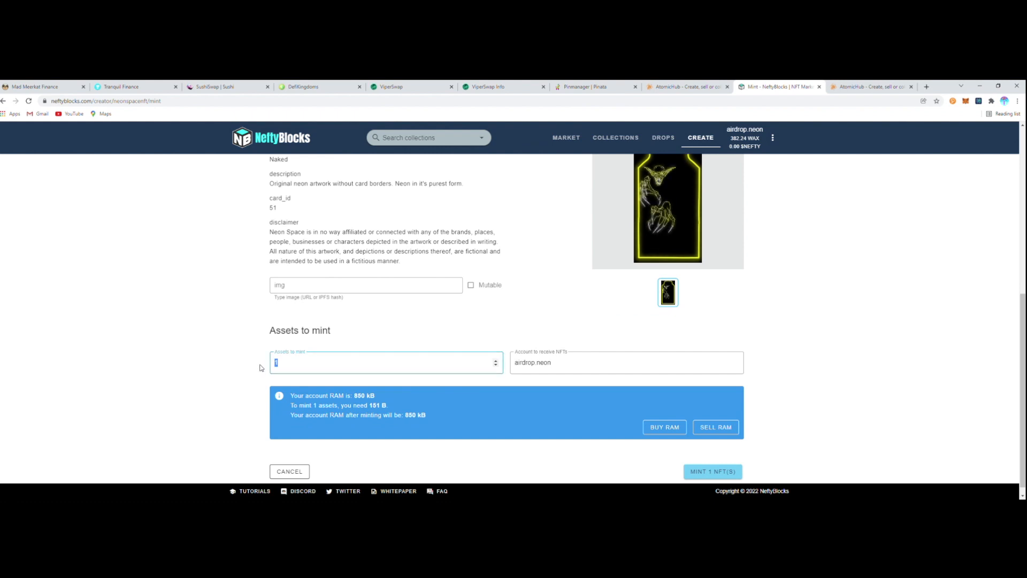
{"action": "type", "text": "50"}
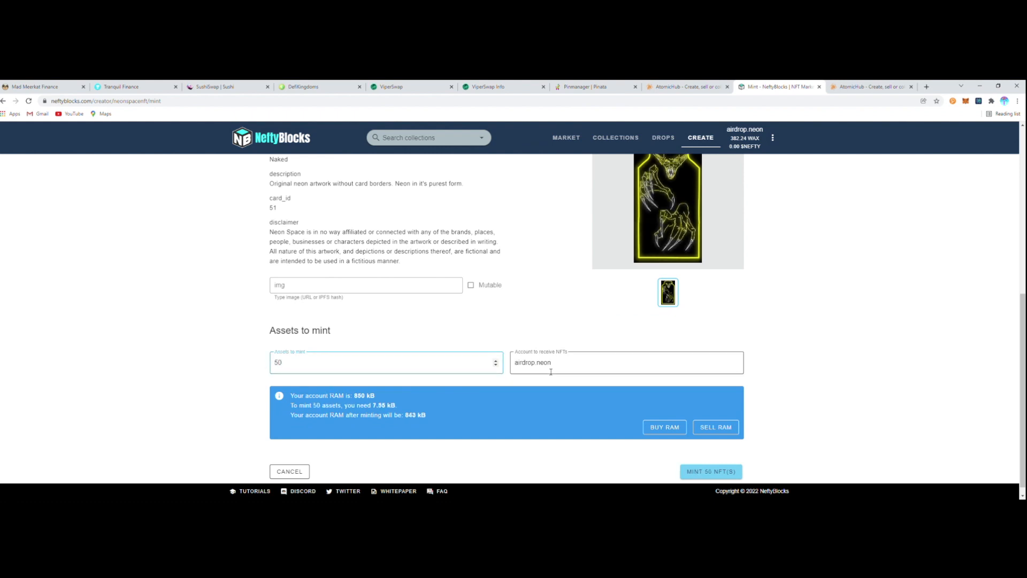
{"action": "left_click", "coordinate": [248, 379]}
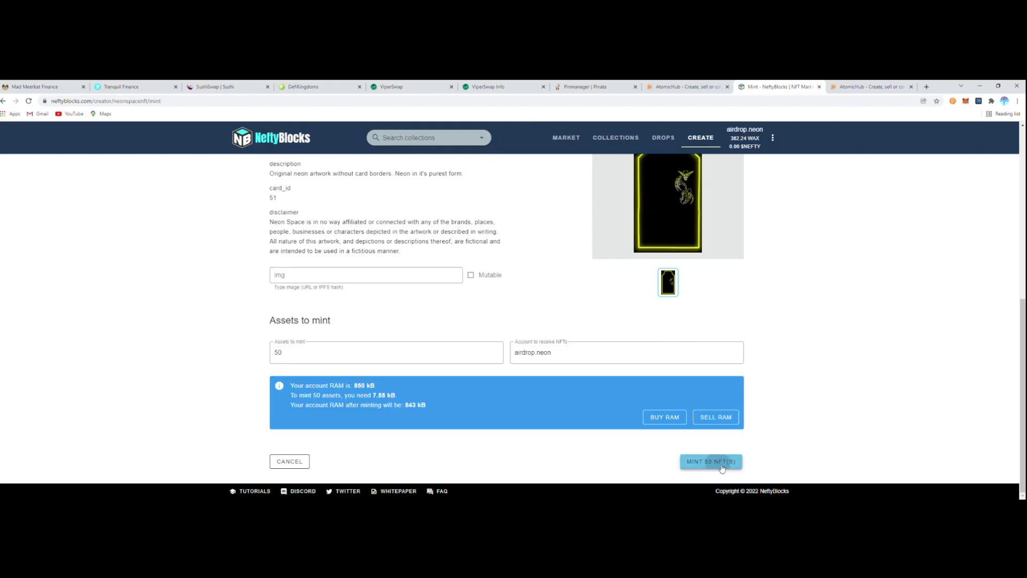
{"action": "left_click", "coordinate": [708, 461]}
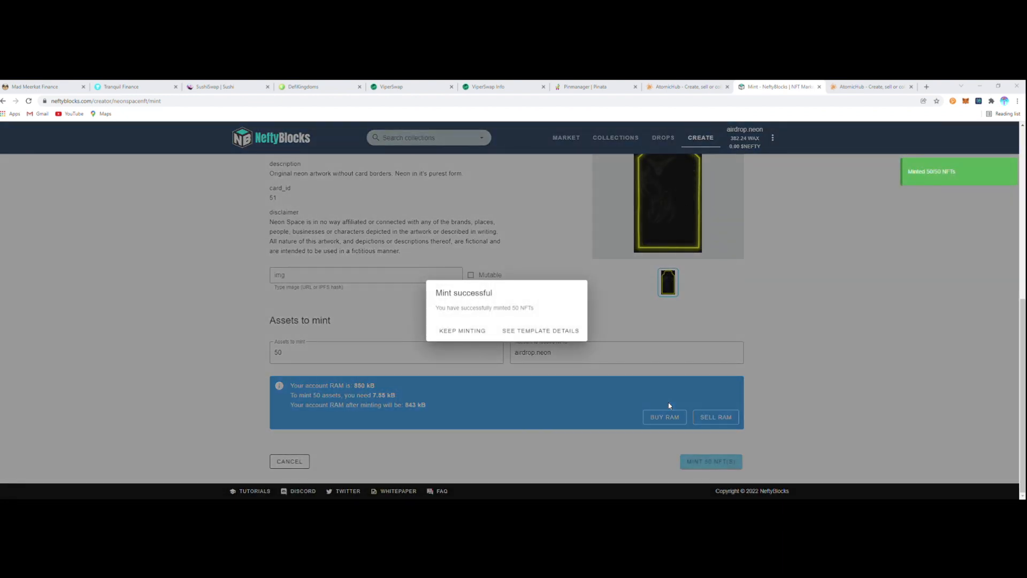
{"action": "left_click", "coordinate": [464, 330]}
{"action": "scroll", "coordinate": [535, 267], "scroll_direction": "up", "scroll_amount": 3}
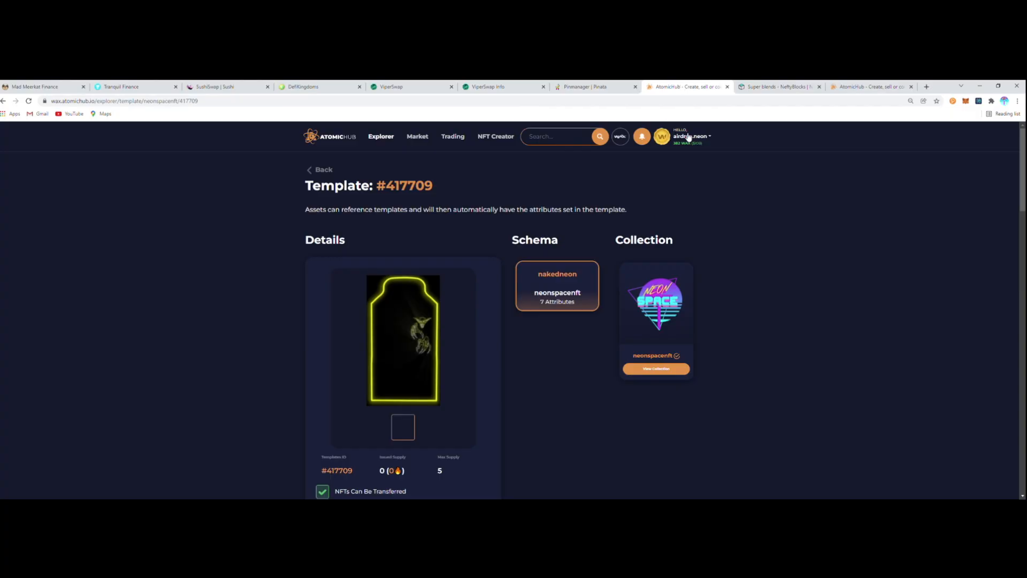
Step: Open the account's inventory on AtomicHub and check the minted Vampire NFTs
{"action": "left_click", "coordinate": [688, 137]}
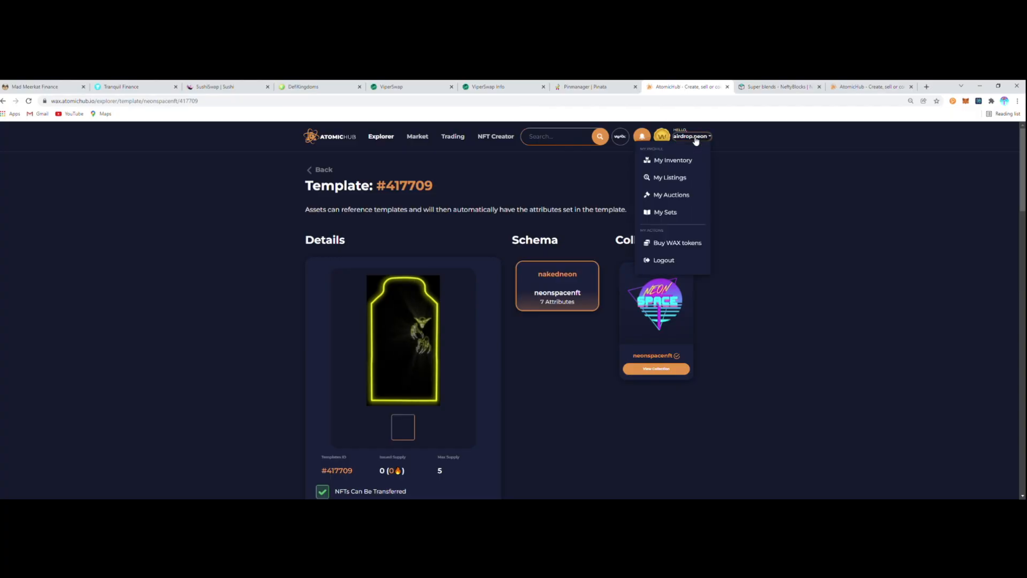
{"action": "left_click", "coordinate": [679, 159]}
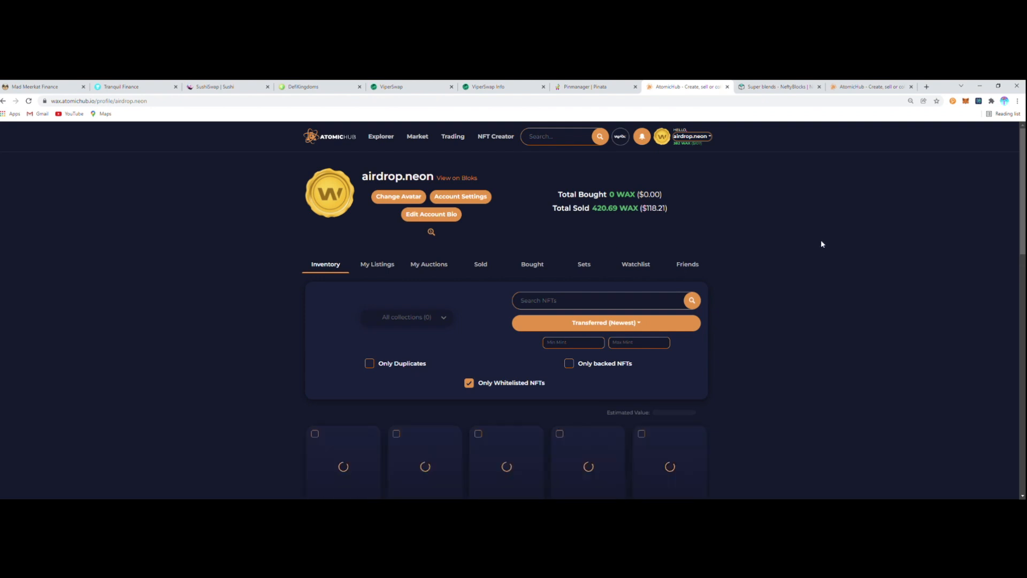
{"action": "scroll", "coordinate": [820, 239], "scroll_direction": "down", "scroll_amount": 3}
{"action": "scroll", "coordinate": [657, 297], "scroll_direction": "down", "scroll_amount": 5}
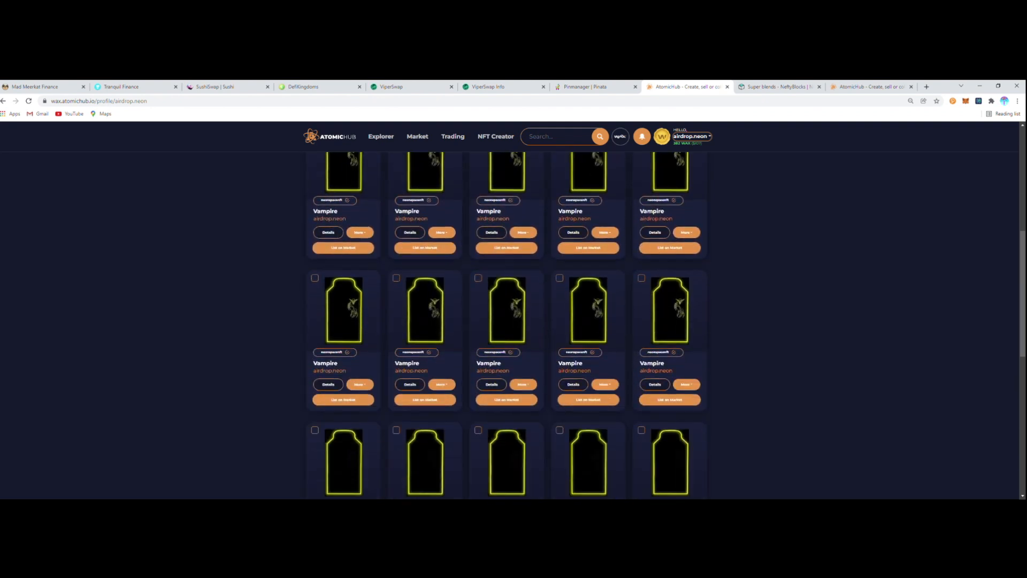
{"action": "scroll", "coordinate": [657, 296], "scroll_direction": "up", "scroll_amount": 7}
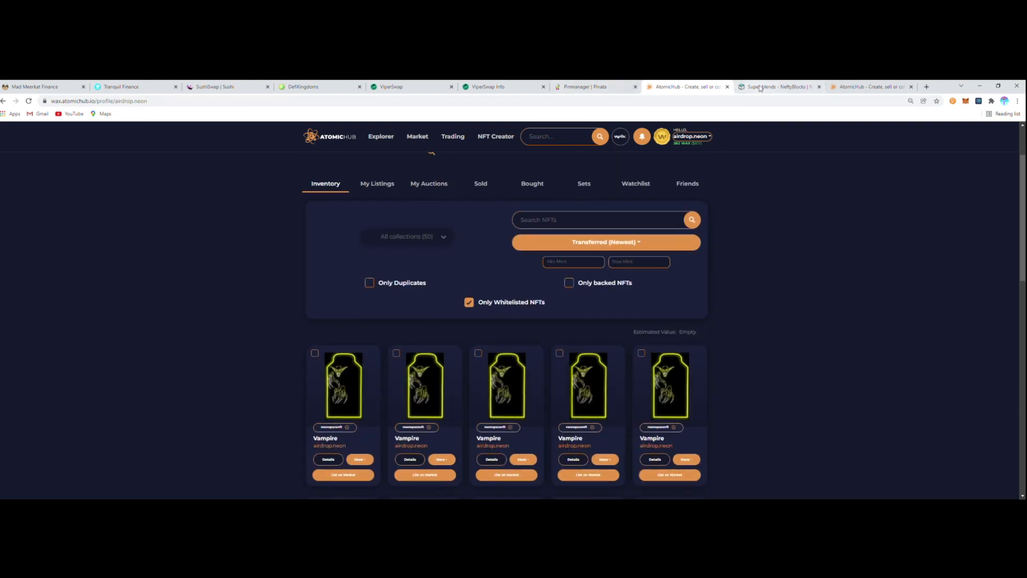
Step: Switch back to NeftyBlocks, start adding to a pre-minted pool and name the pool vampire.n
{"action": "left_click", "coordinate": [775, 87]}
{"action": "scroll", "coordinate": [465, 291], "scroll_direction": "down", "scroll_amount": 2}
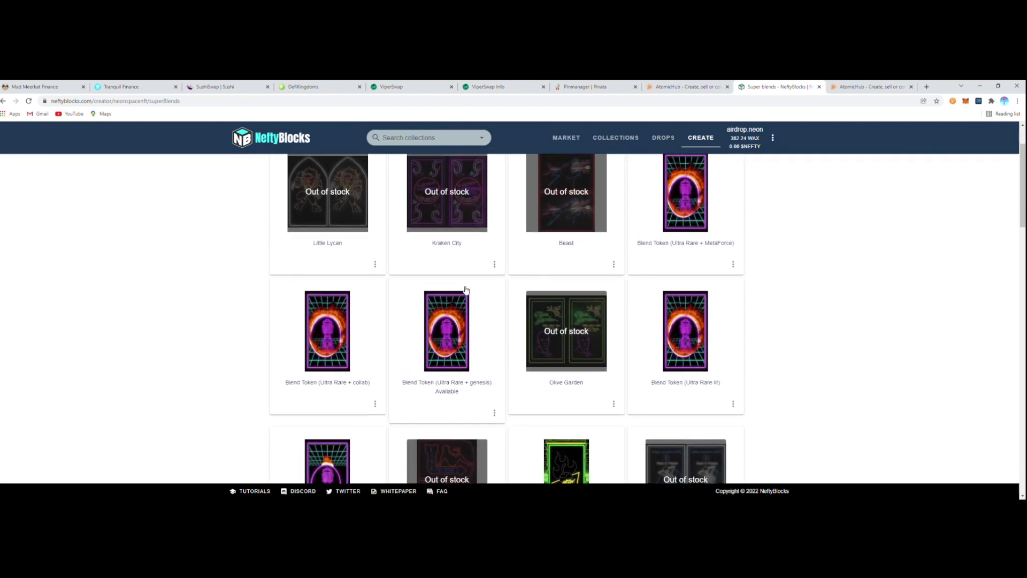
{"action": "scroll", "coordinate": [351, 230], "scroll_direction": "up", "scroll_amount": 2}
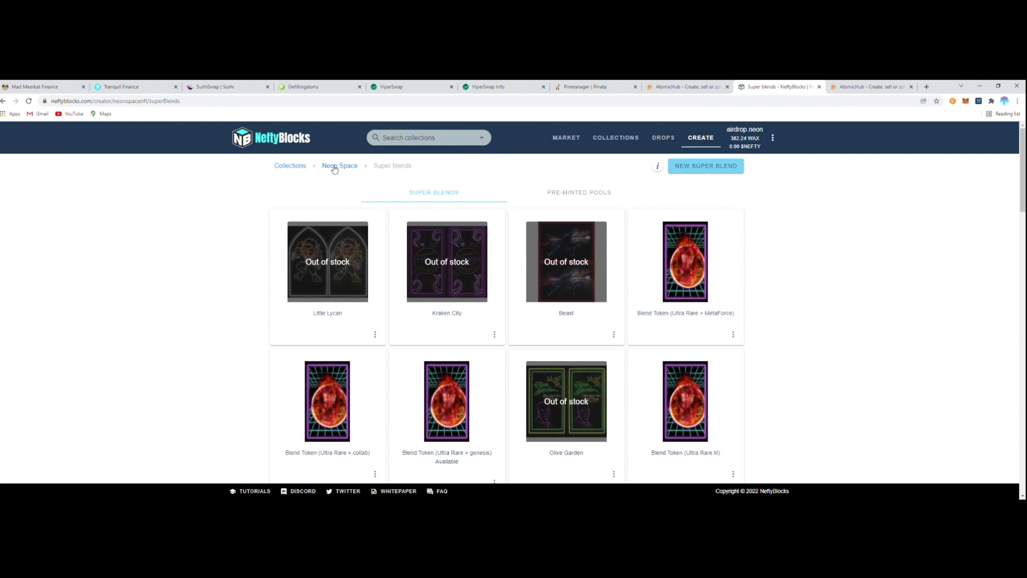
{"action": "left_click", "coordinate": [556, 198]}
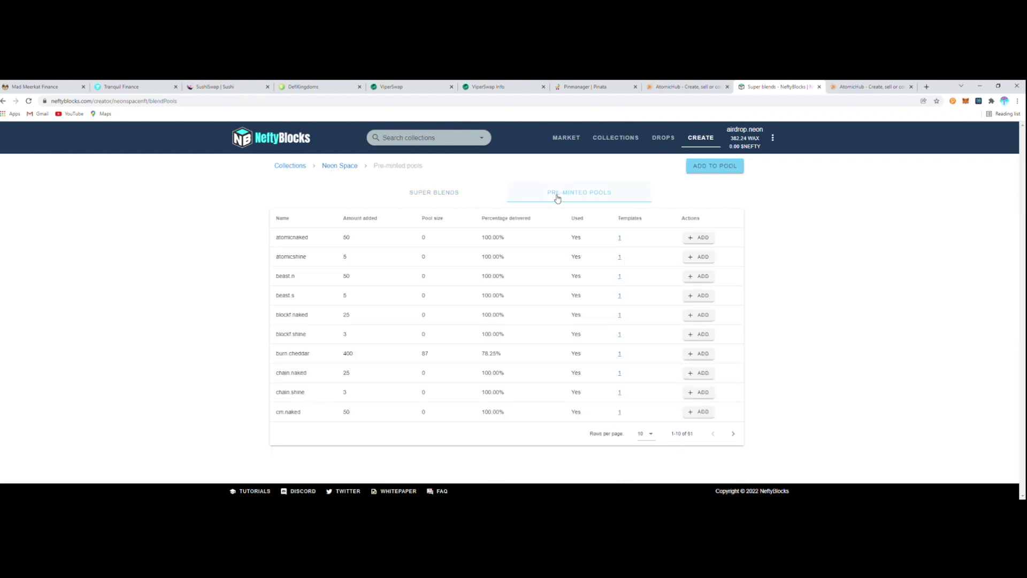
{"action": "left_click", "coordinate": [700, 172]}
{"action": "left_click", "coordinate": [341, 264]}
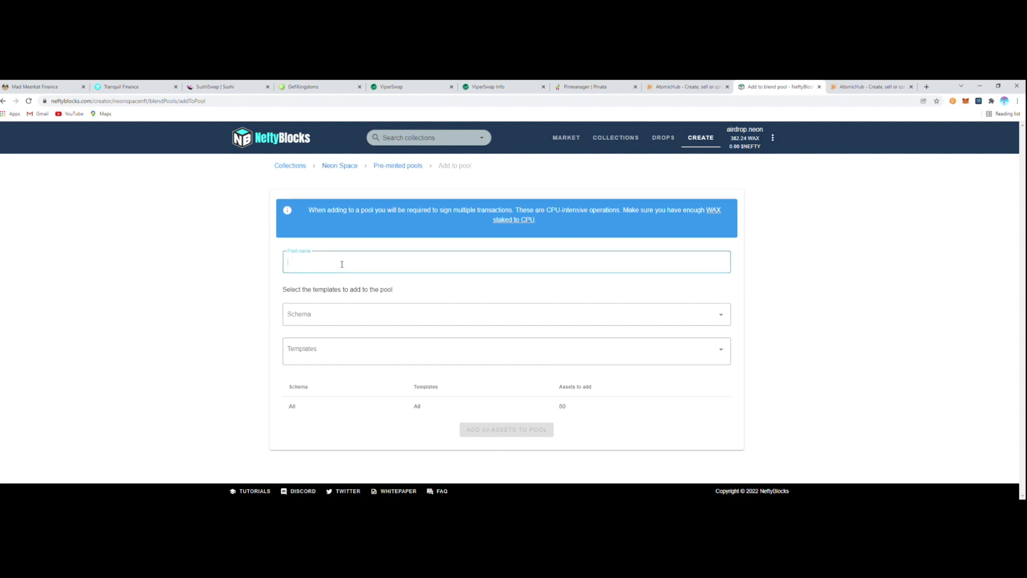
{"action": "type", "text": "vampir"}
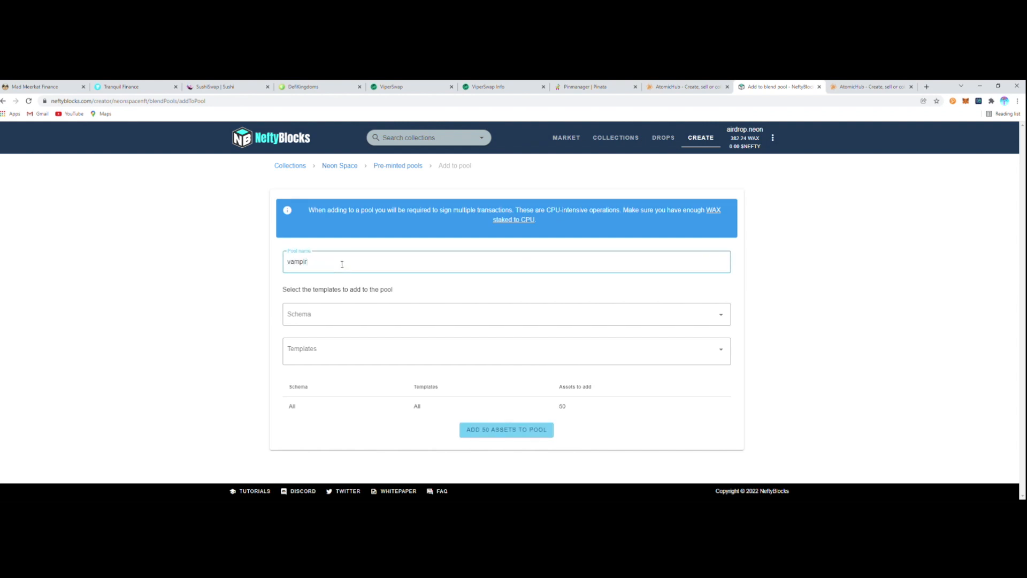
{"action": "type", "text": "e.n"}
Step: Select the nakedneon schema and template #417708 - Vampire for the vampire.n pool
{"action": "left_click", "coordinate": [312, 316]}
{"action": "left_click", "coordinate": [317, 342]}
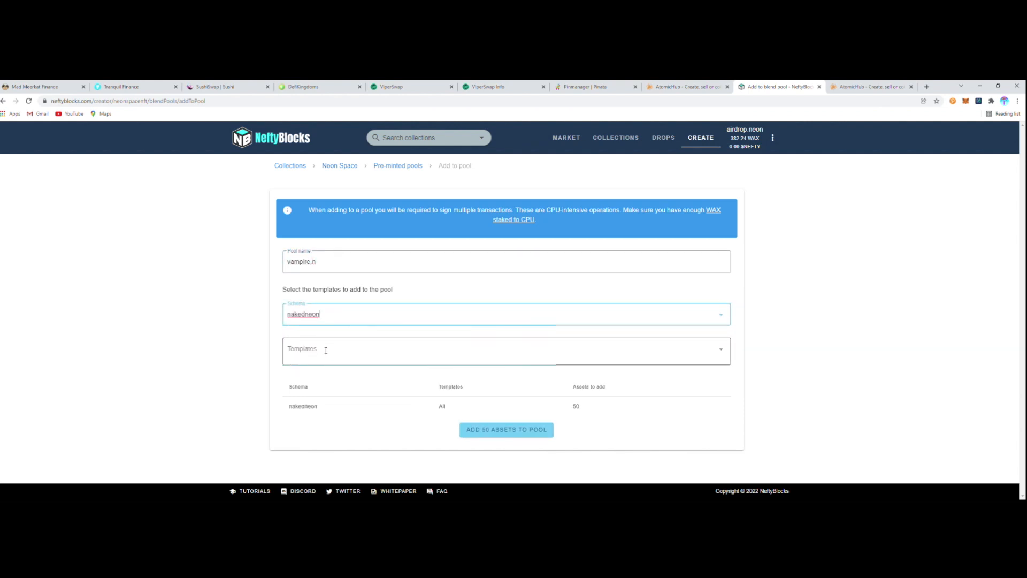
{"action": "left_click", "coordinate": [325, 351]}
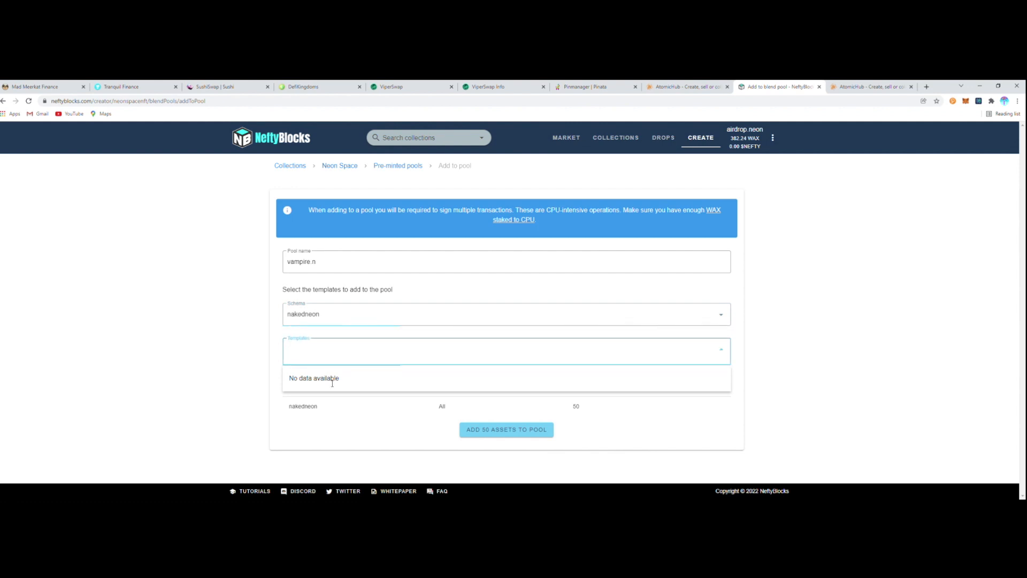
{"action": "left_click", "coordinate": [345, 381]}
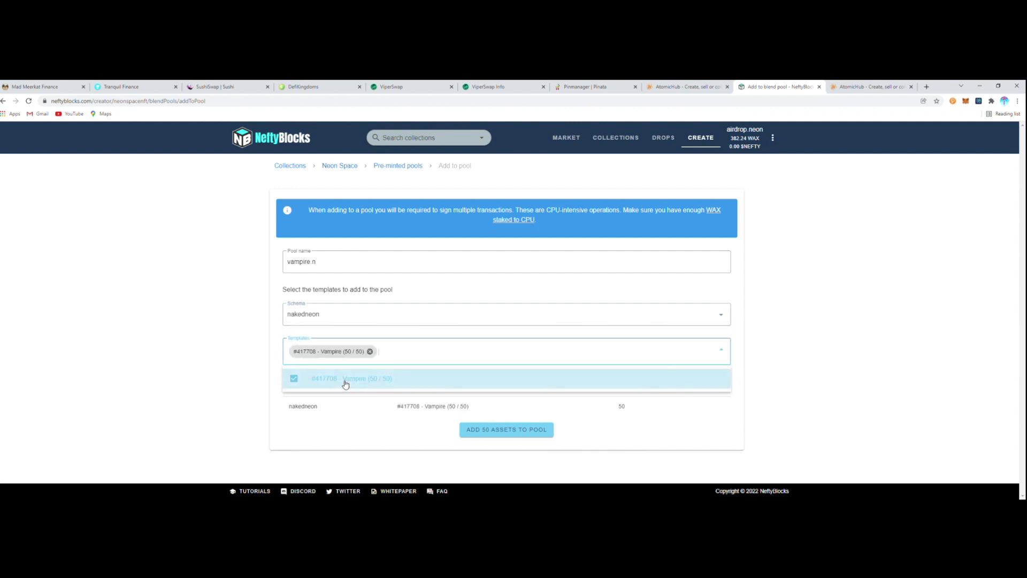
Step: Add the 50 assets to the pool, confirming they were double checked, and return to the pre-minted pools list
{"action": "left_click", "coordinate": [506, 434]}
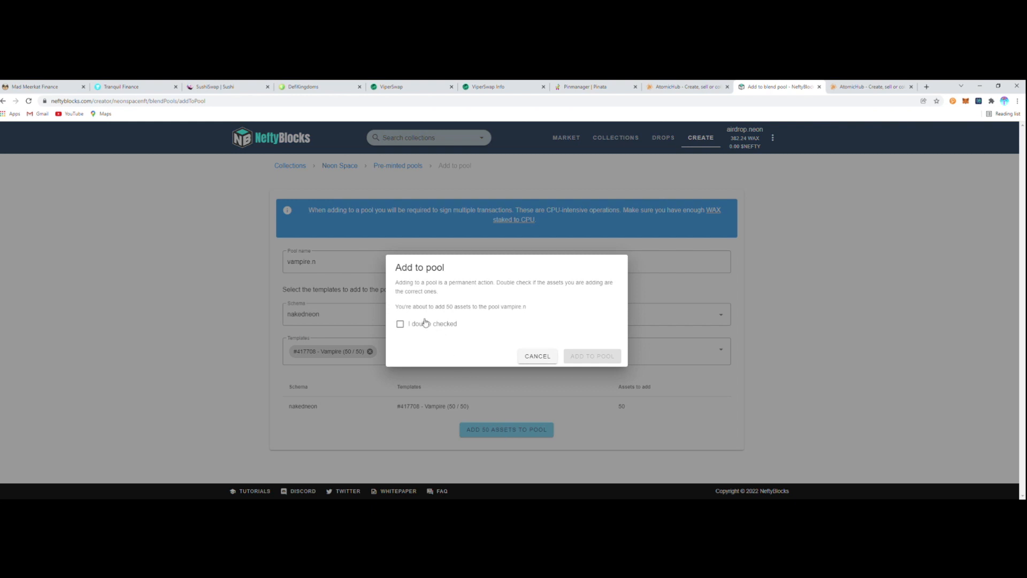
{"action": "left_click", "coordinate": [400, 324]}
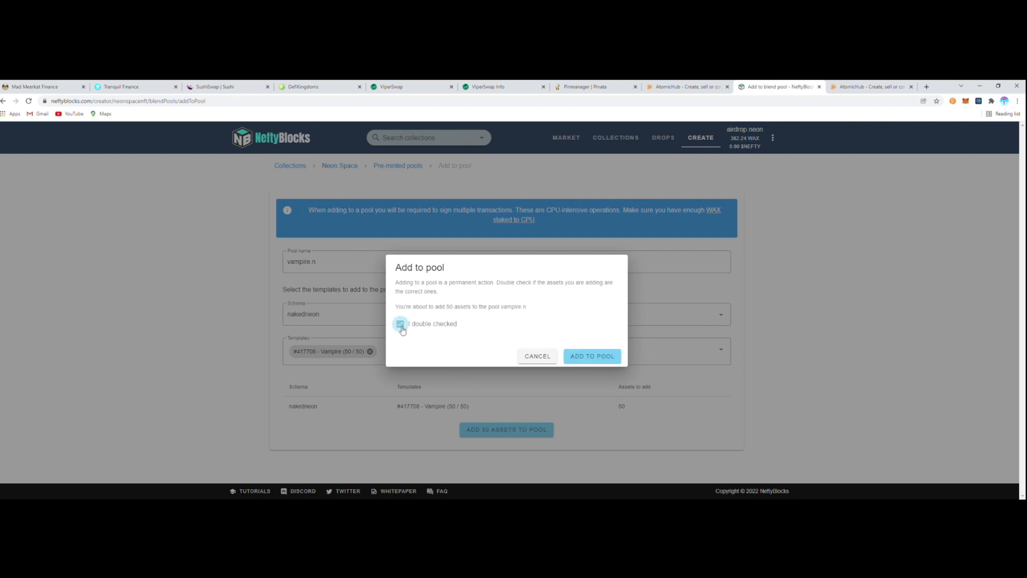
{"action": "left_click", "coordinate": [590, 357]}
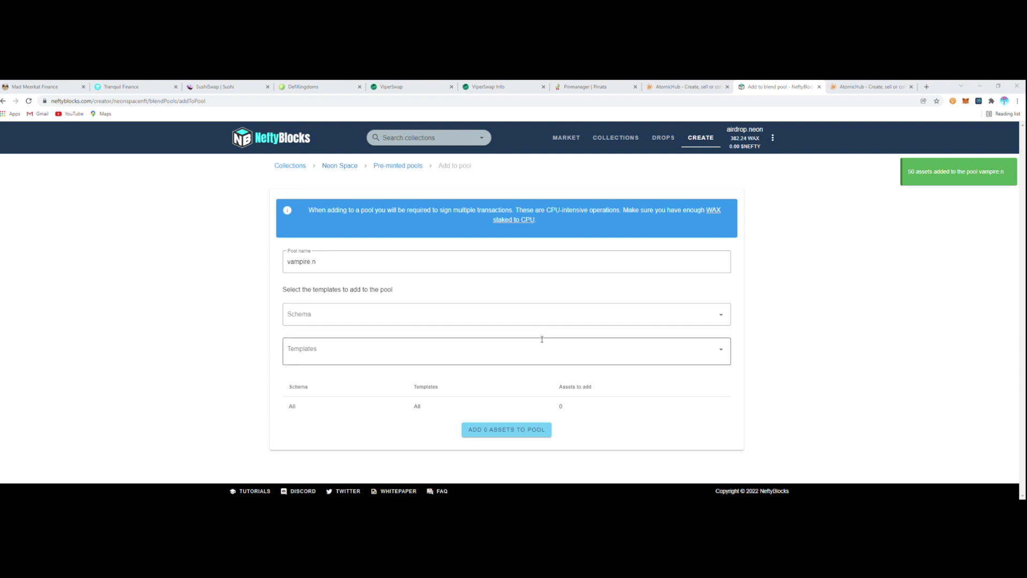
{"action": "left_click", "coordinate": [408, 166]}
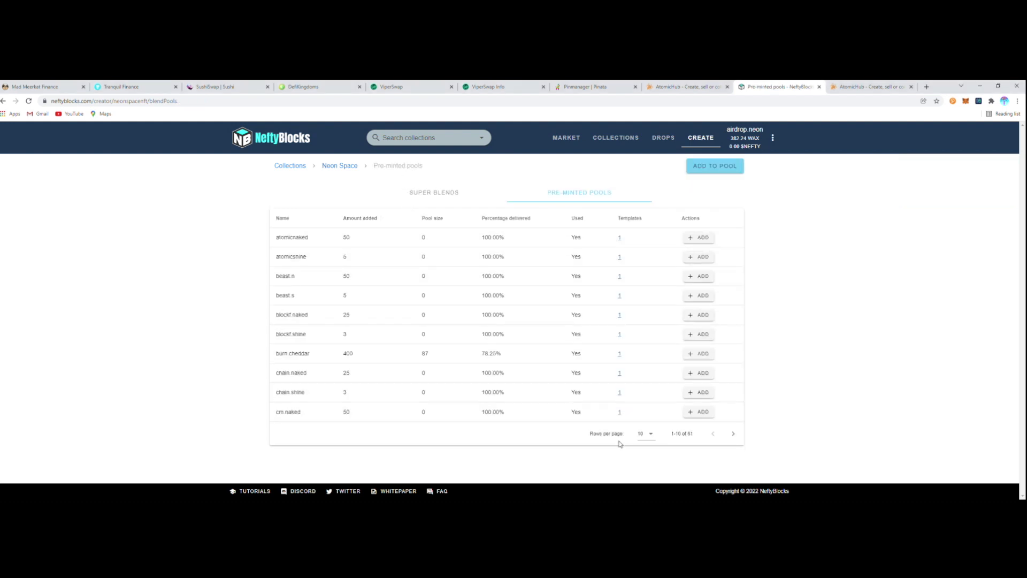
Step: Look through the pages of the pre-minted pools list for the vampire.n pool
{"action": "left_click", "coordinate": [735, 434]}
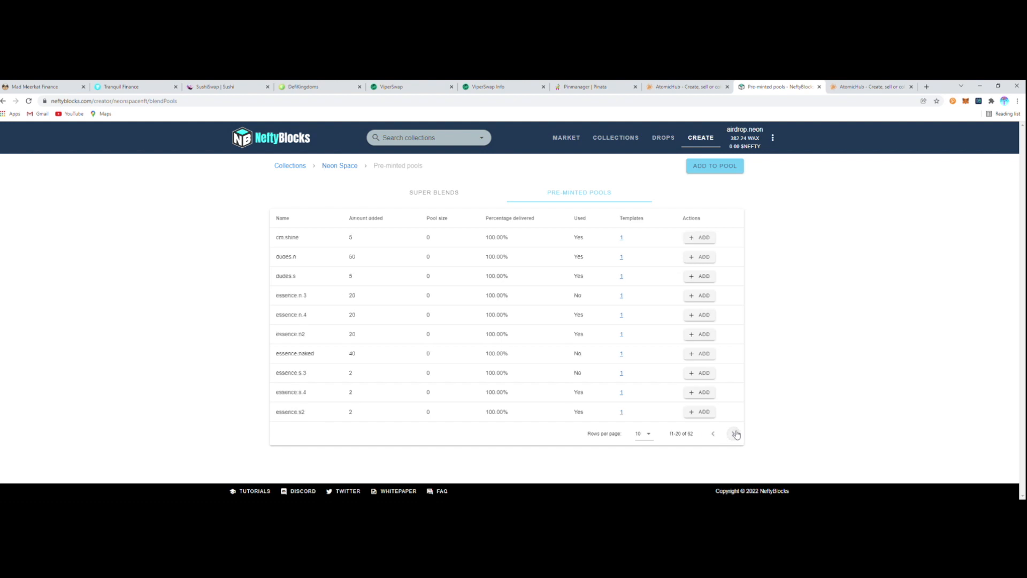
{"action": "left_click", "coordinate": [735, 434]}
{"action": "left_click", "coordinate": [735, 434]}
{"action": "left_click", "coordinate": [735, 434]}
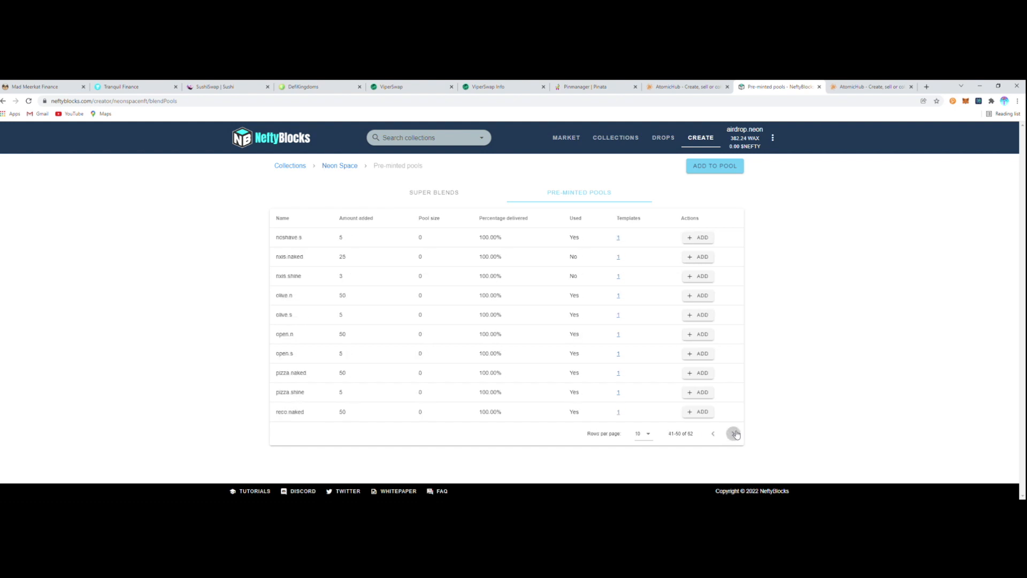
{"action": "left_click", "coordinate": [734, 434]}
{"action": "left_click", "coordinate": [735, 434]}
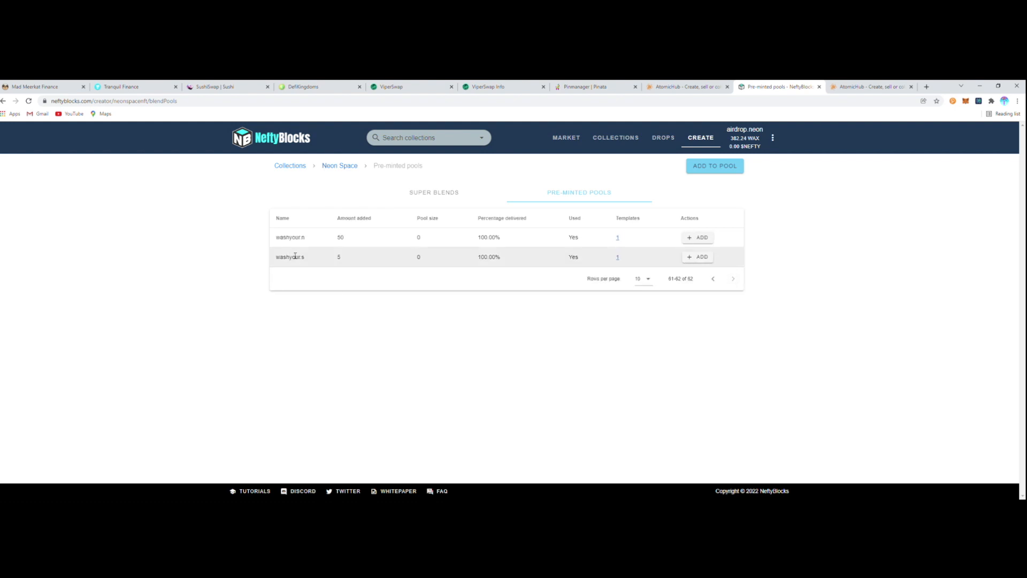
{"action": "left_click", "coordinate": [714, 280]}
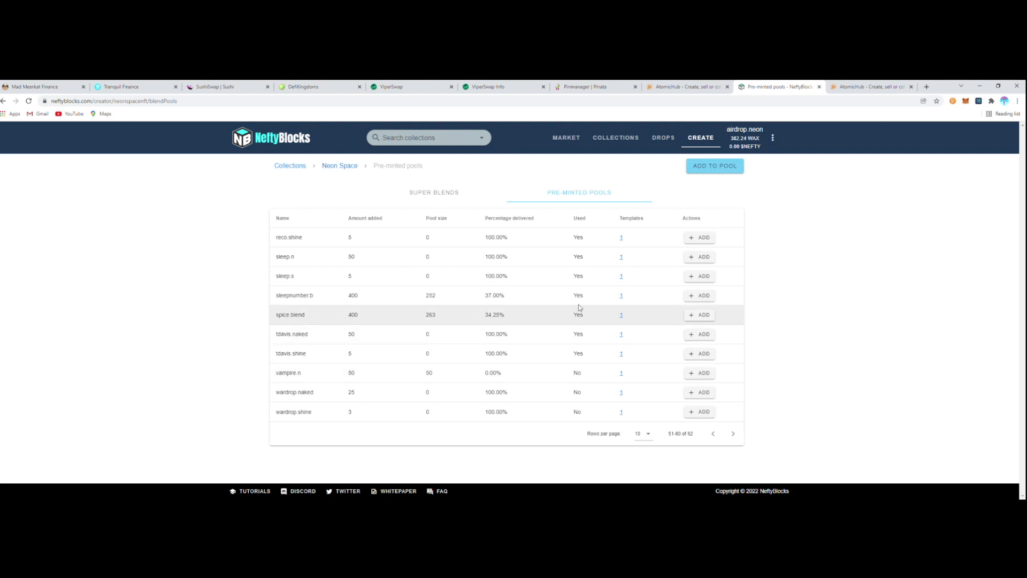
Step: Start minting NFTs in the Neon Space collection with the nakedneon schema and template #417709 - Vampire
{"action": "left_click", "coordinate": [327, 167]}
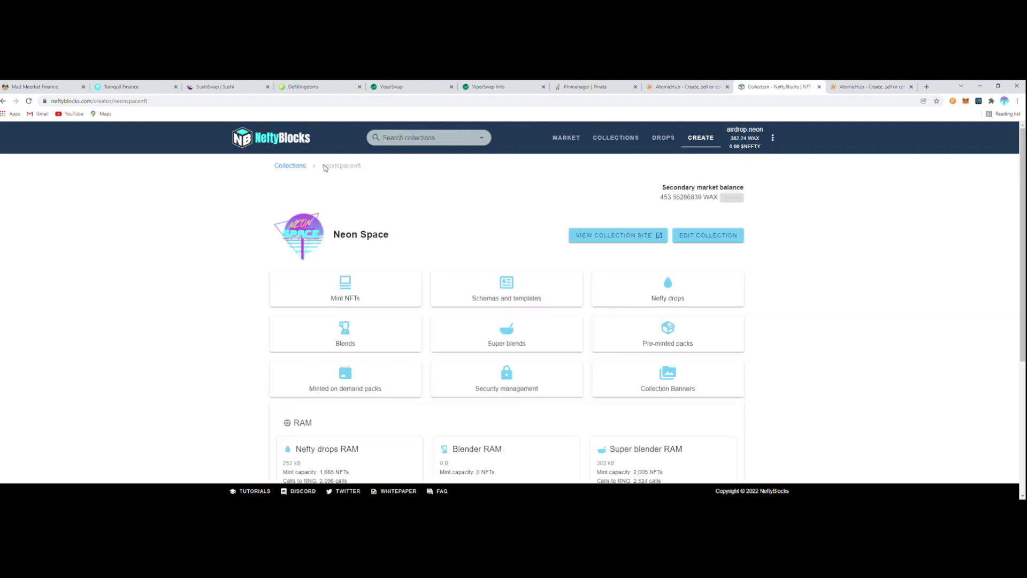
{"action": "left_click", "coordinate": [385, 295]}
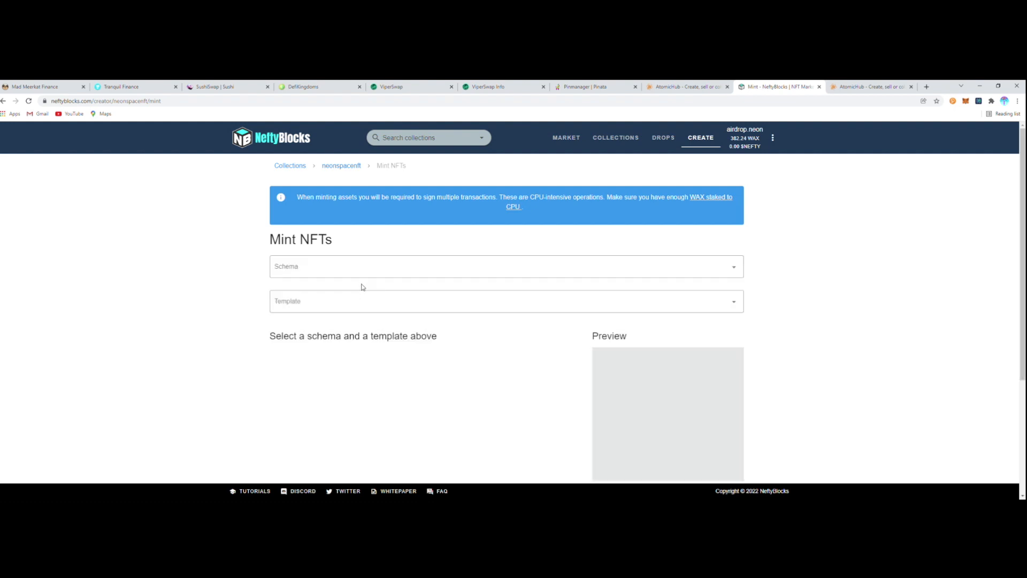
{"action": "left_click", "coordinate": [324, 269]}
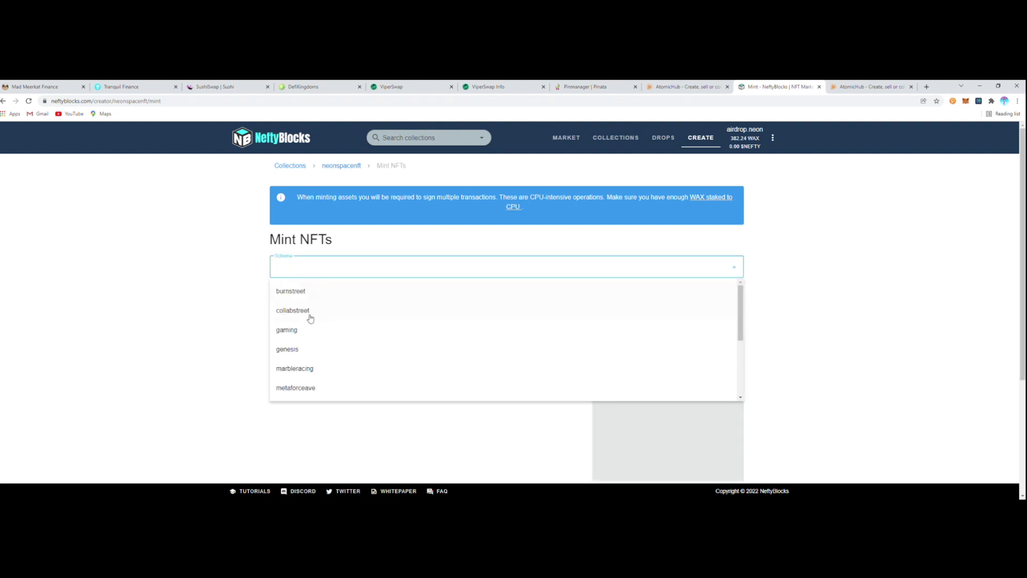
{"action": "scroll", "coordinate": [315, 331], "scroll_direction": "down", "scroll_amount": 2}
{"action": "left_click", "coordinate": [314, 327]}
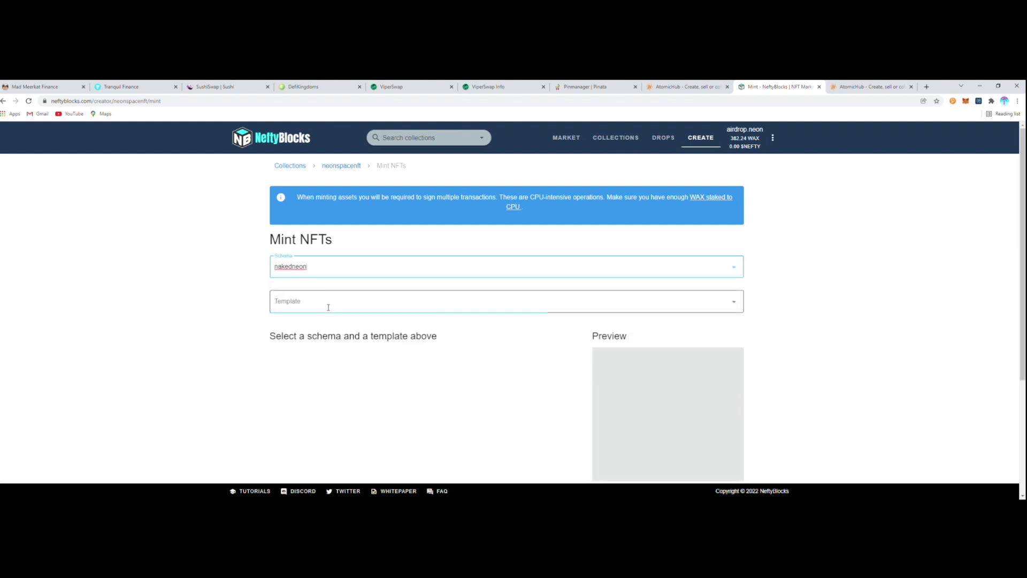
{"action": "left_click", "coordinate": [328, 303]}
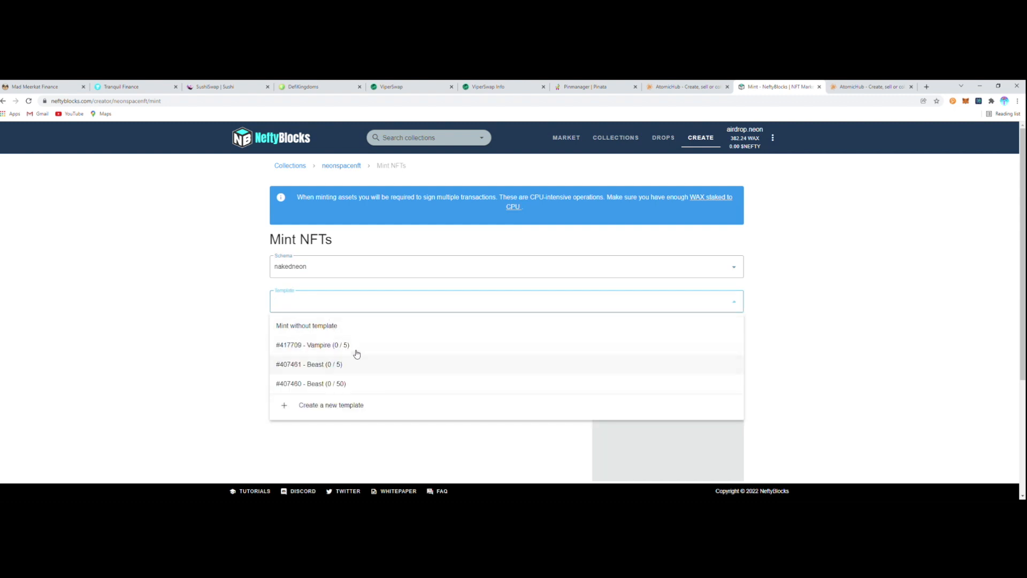
{"action": "left_click", "coordinate": [358, 346]}
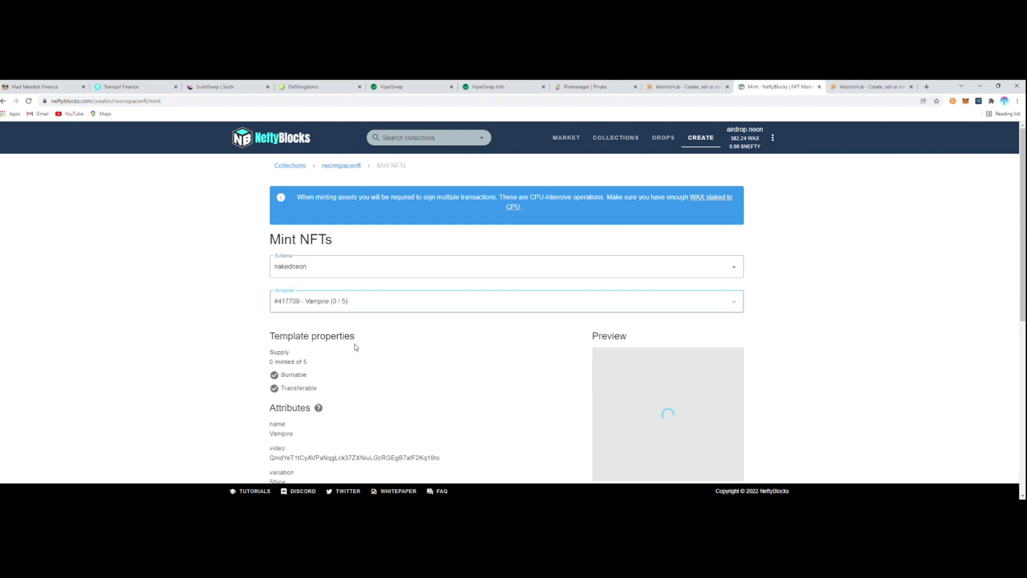
Step: Set the assets to mint to 5, mint the Vampire Shine NFTs and dismiss the success message with the keep-minting option
{"action": "scroll", "coordinate": [349, 340], "scroll_direction": "down", "scroll_amount": 3}
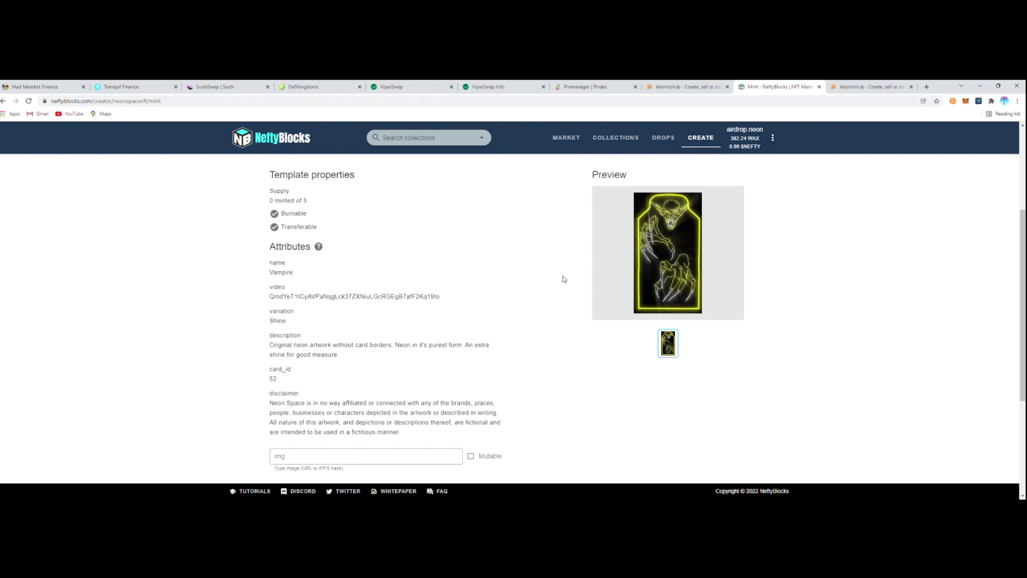
{"action": "scroll", "coordinate": [516, 272], "scroll_direction": "down", "scroll_amount": 3}
{"action": "left_click", "coordinate": [358, 373]}
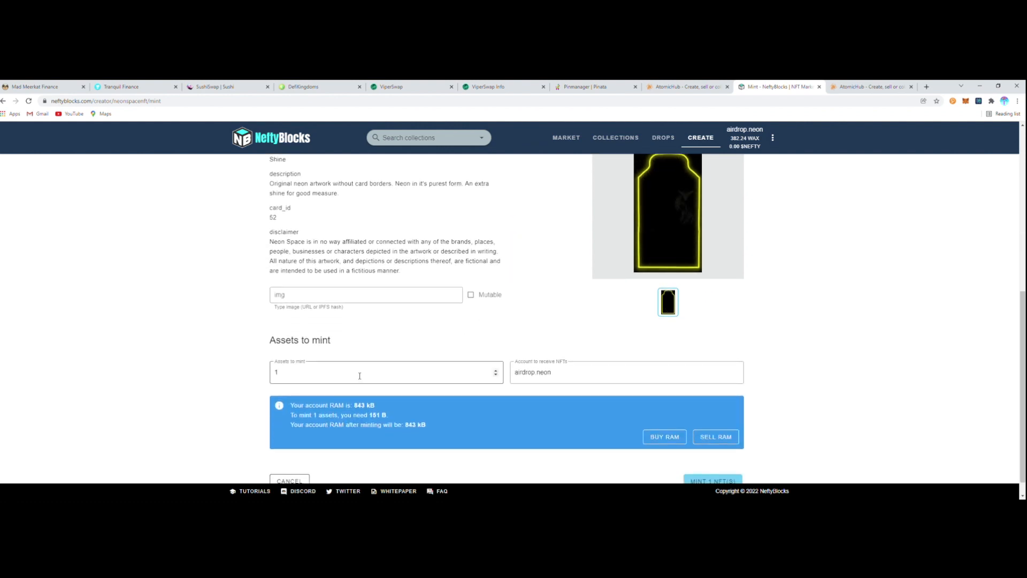
{"action": "key", "text": "BackSpace"}
{"action": "type", "text": "5"}
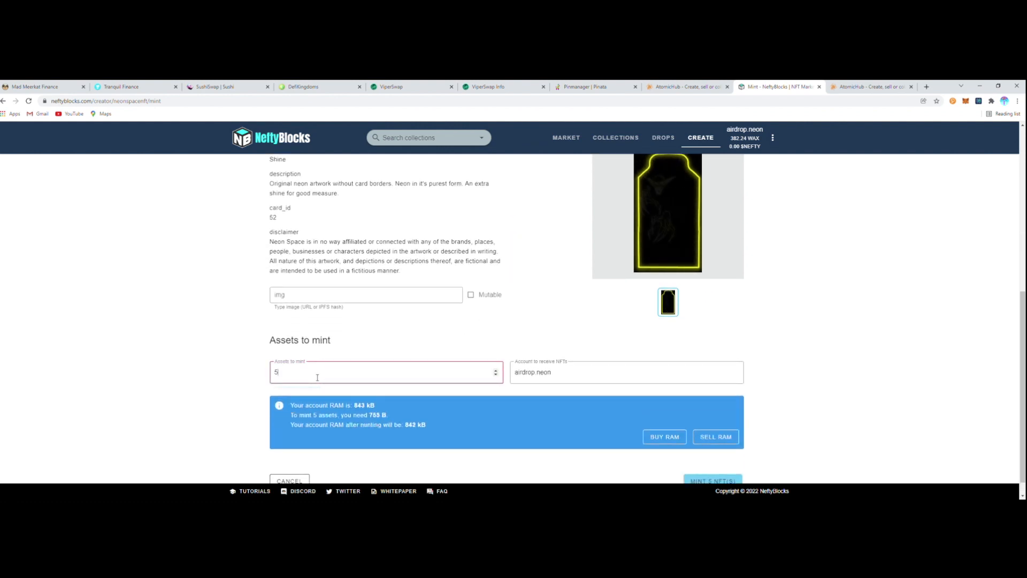
{"action": "scroll", "coordinate": [247, 330], "scroll_direction": "down", "scroll_amount": 1}
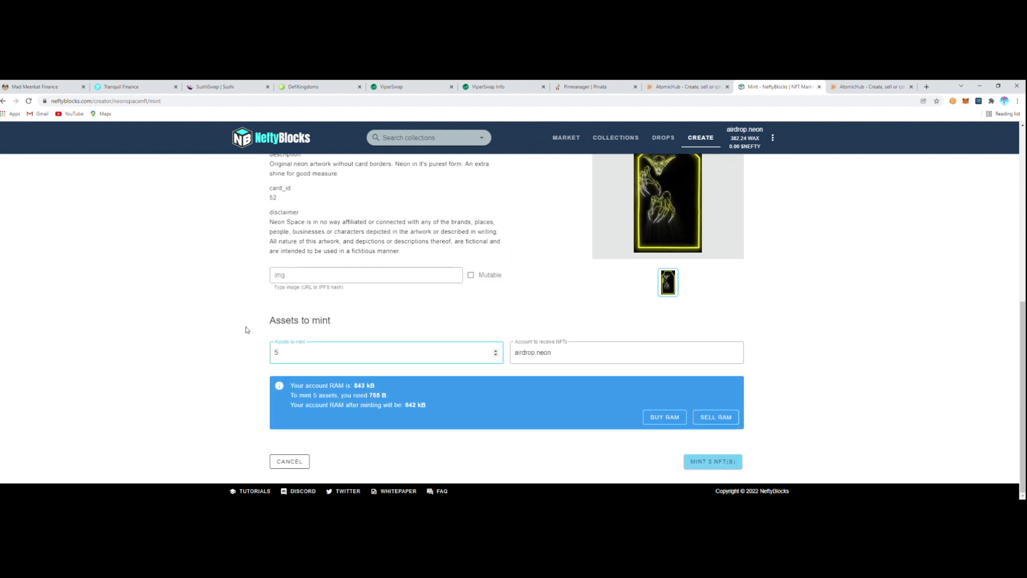
{"action": "left_click", "coordinate": [711, 461]}
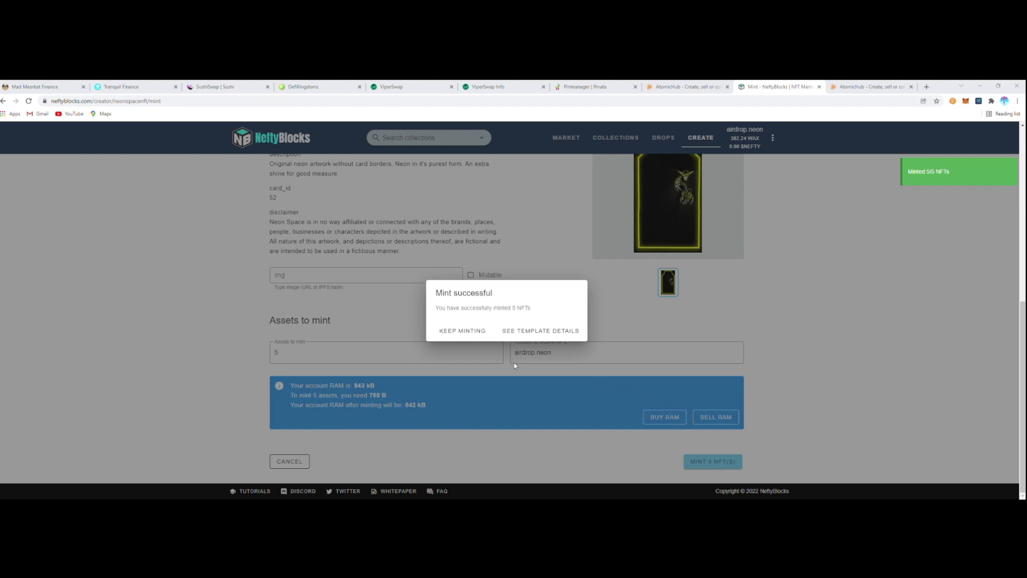
{"action": "left_click", "coordinate": [482, 332]}
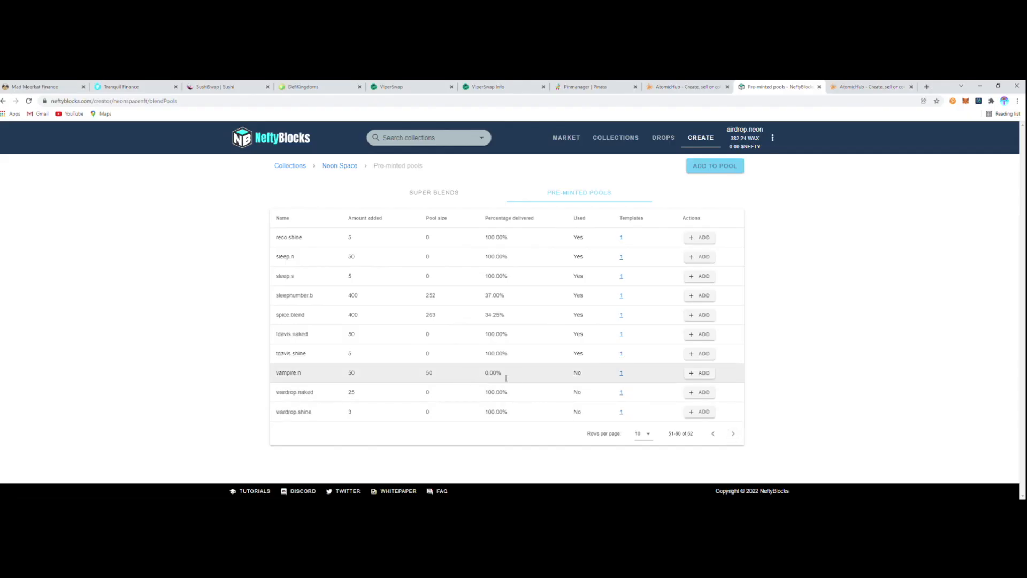
Step: Start adding to a new pre-minted pool and name the pool vampire.s
{"action": "left_click", "coordinate": [715, 166]}
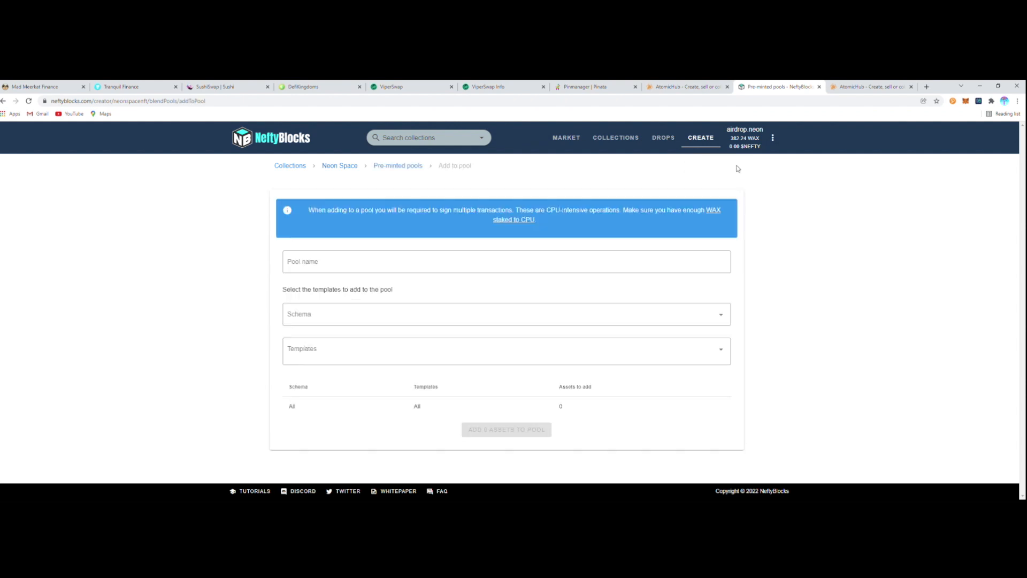
{"action": "left_click", "coordinate": [348, 265]}
{"action": "type", "text": "v"}
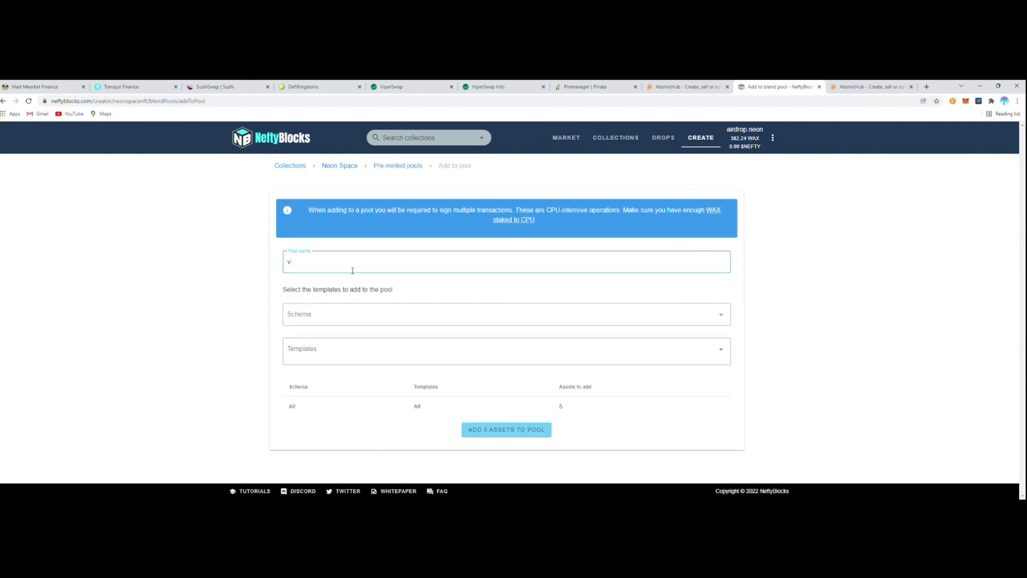
{"action": "type", "text": "ampire"}
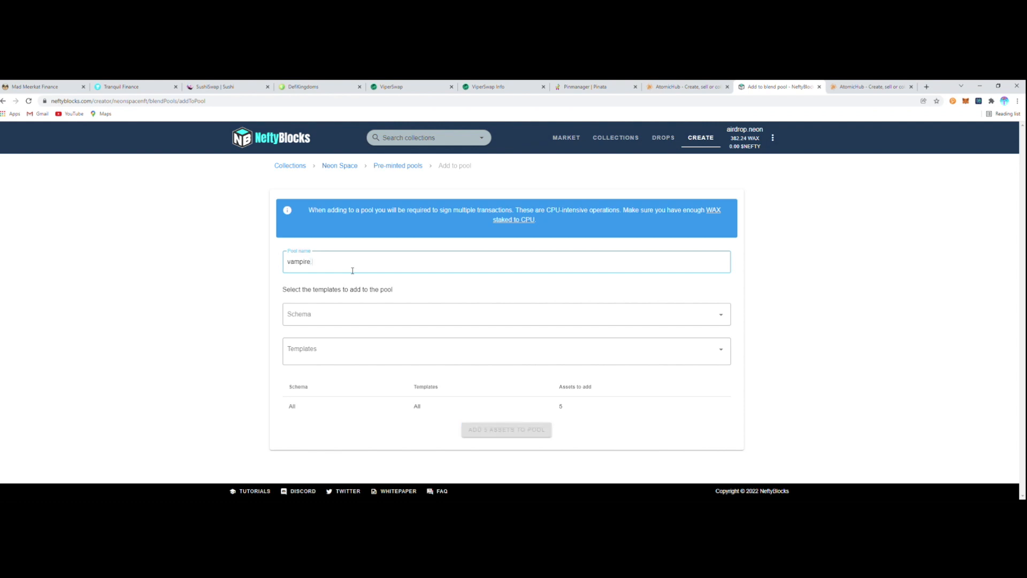
{"action": "type", "text": ".s"}
Step: Select the nakedneon schema and template #417709 - Vampire for the vampire.s pool
{"action": "left_click", "coordinate": [335, 321]}
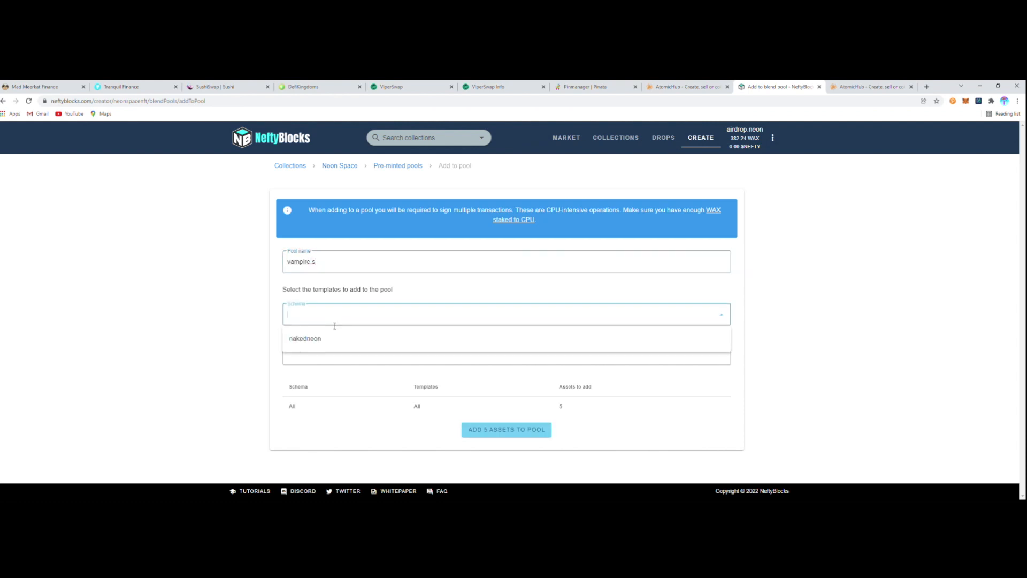
{"action": "left_click", "coordinate": [330, 341]}
{"action": "left_click", "coordinate": [335, 353]}
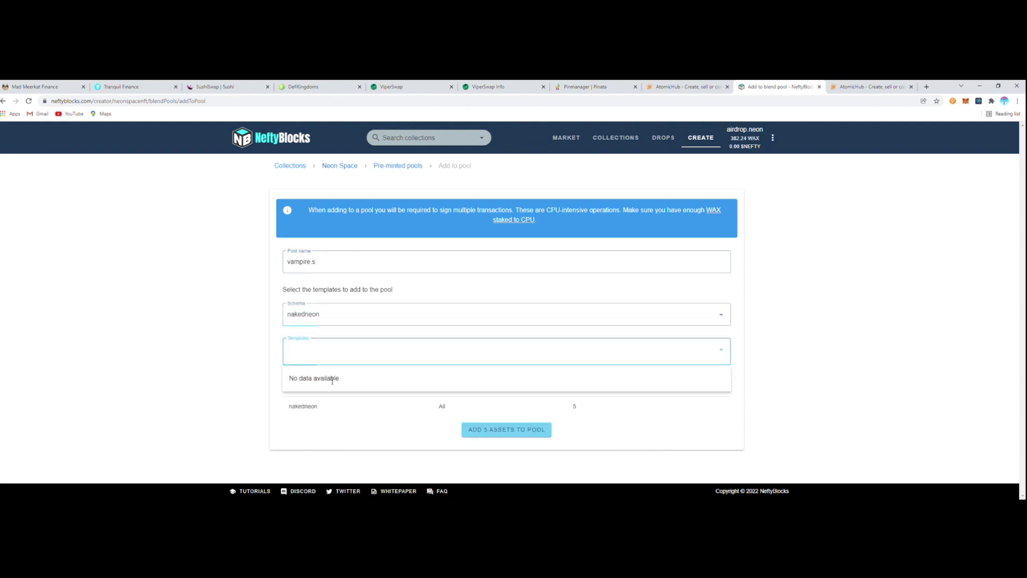
{"action": "left_click", "coordinate": [353, 381]}
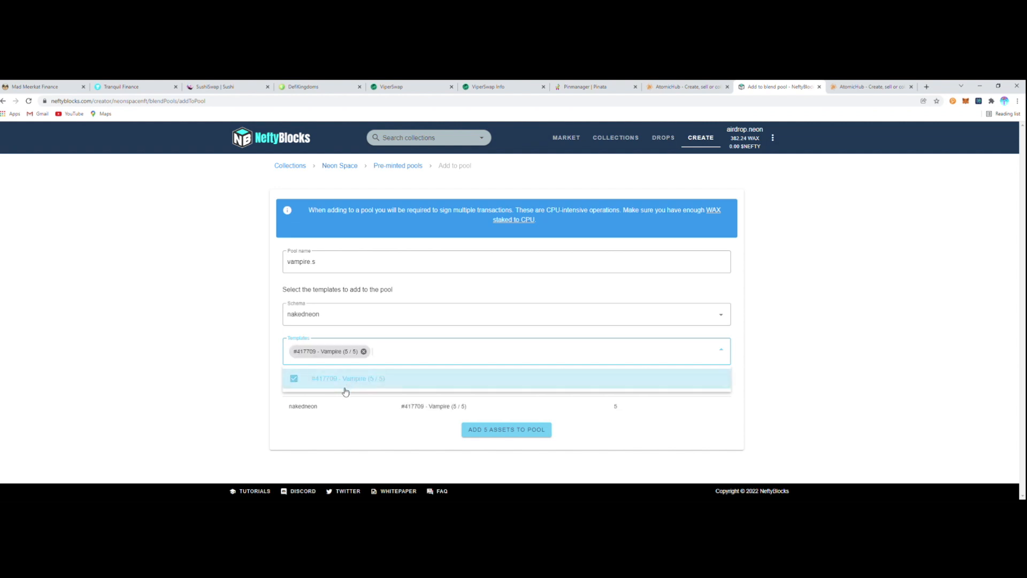
Step: Add the 5 assets to the vampire.s pool, confirming they were double checked
{"action": "left_click", "coordinate": [506, 430]}
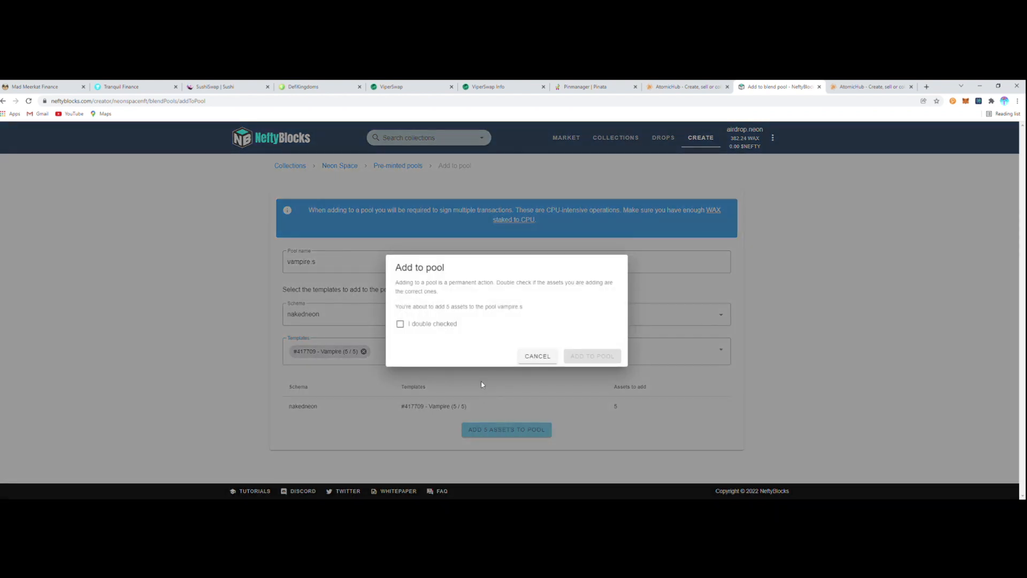
{"action": "left_click", "coordinate": [440, 325]}
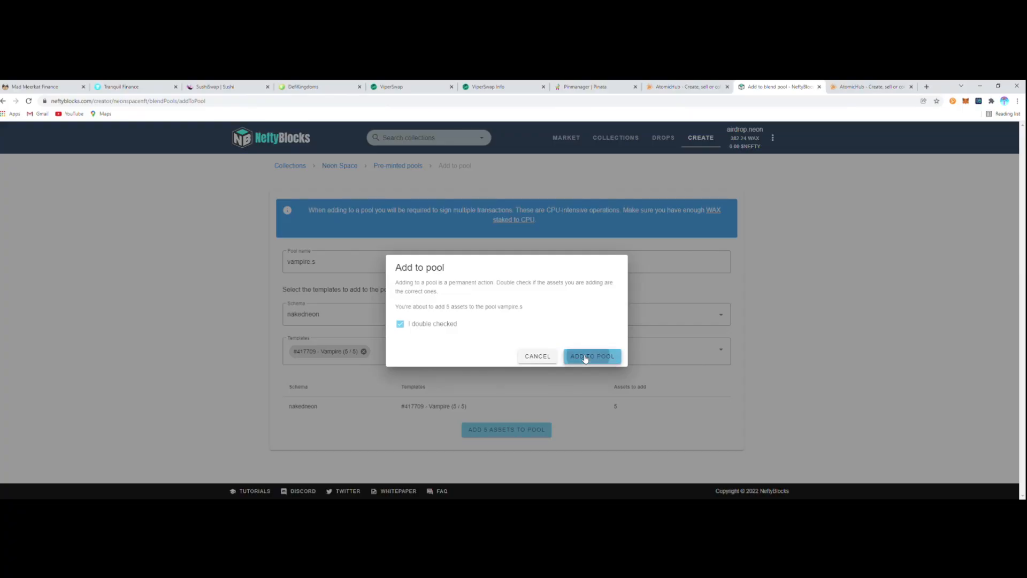
{"action": "left_click", "coordinate": [587, 355]}
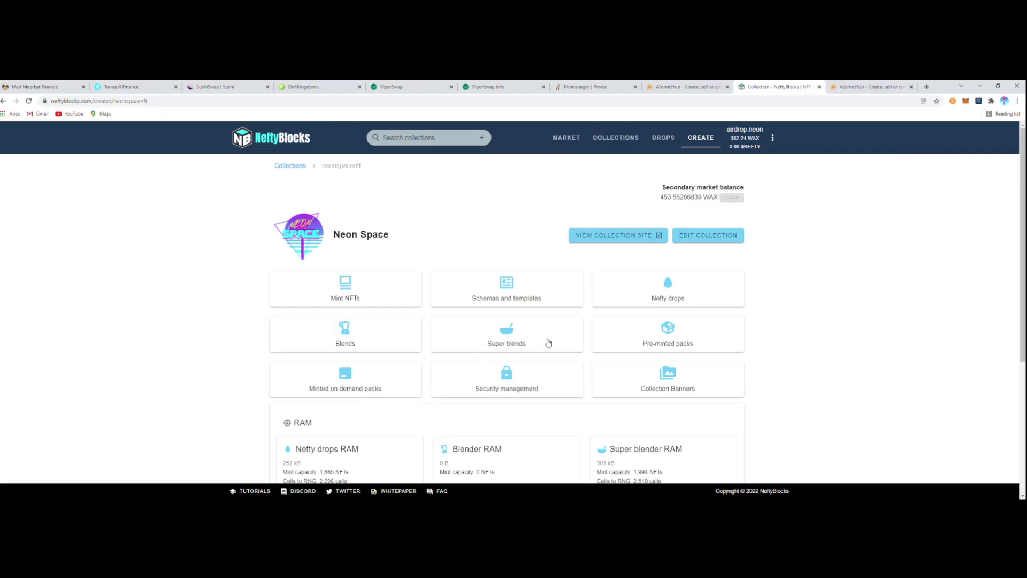
Step: Create a new super blend in Neon Space and set up a pre-minted pool result from vampire.n, titled Vampire
{"action": "left_click", "coordinate": [547, 342]}
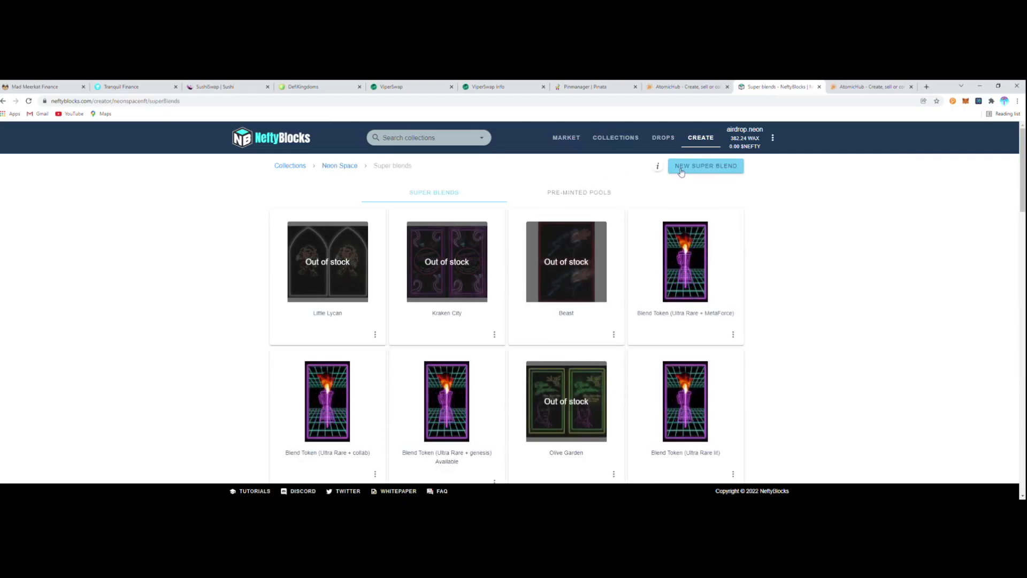
{"action": "left_click", "coordinate": [706, 167]}
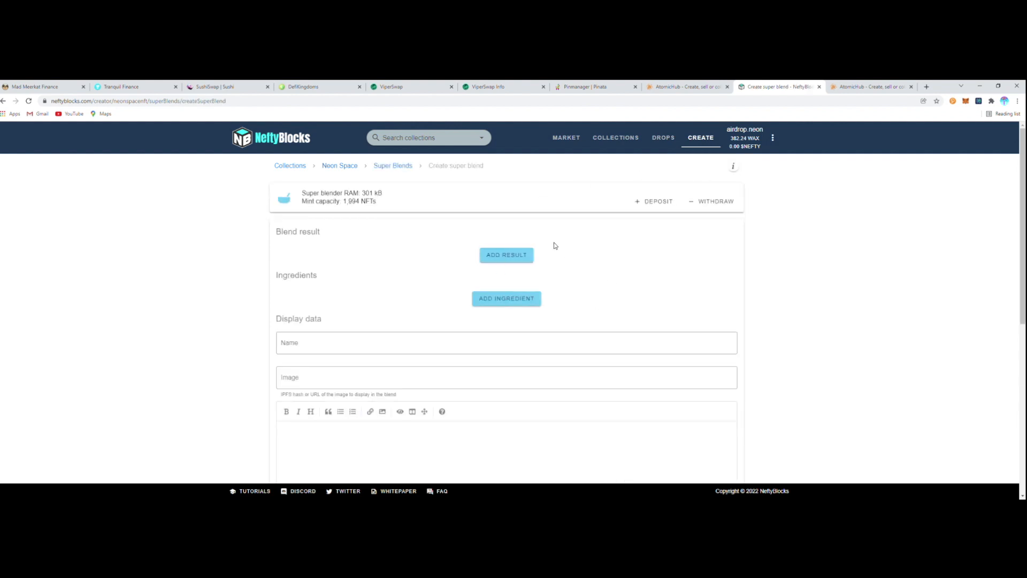
{"action": "left_click", "coordinate": [499, 255]}
{"action": "left_click", "coordinate": [444, 271]}
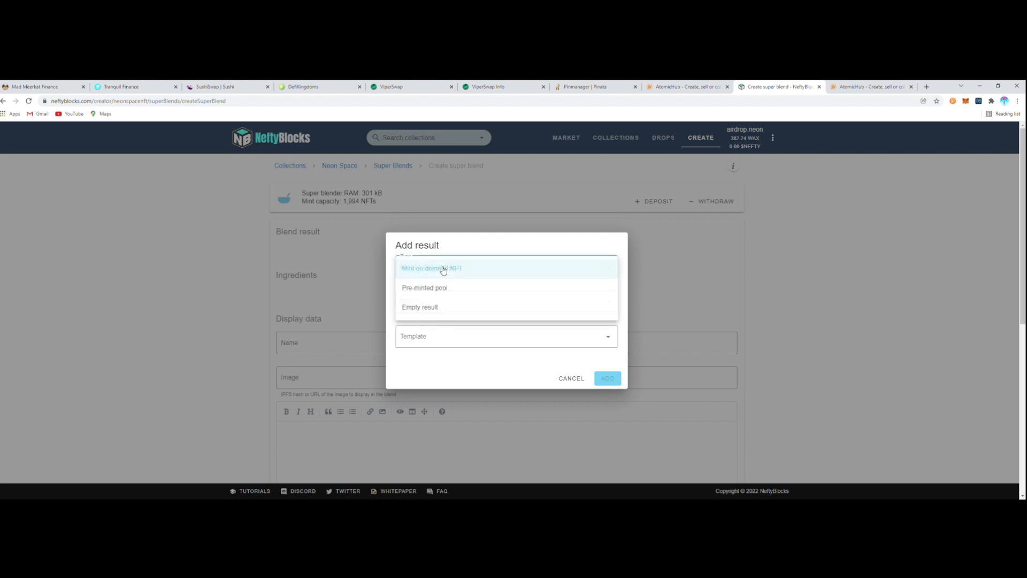
{"action": "left_click", "coordinate": [439, 289]}
{"action": "left_click", "coordinate": [444, 294]}
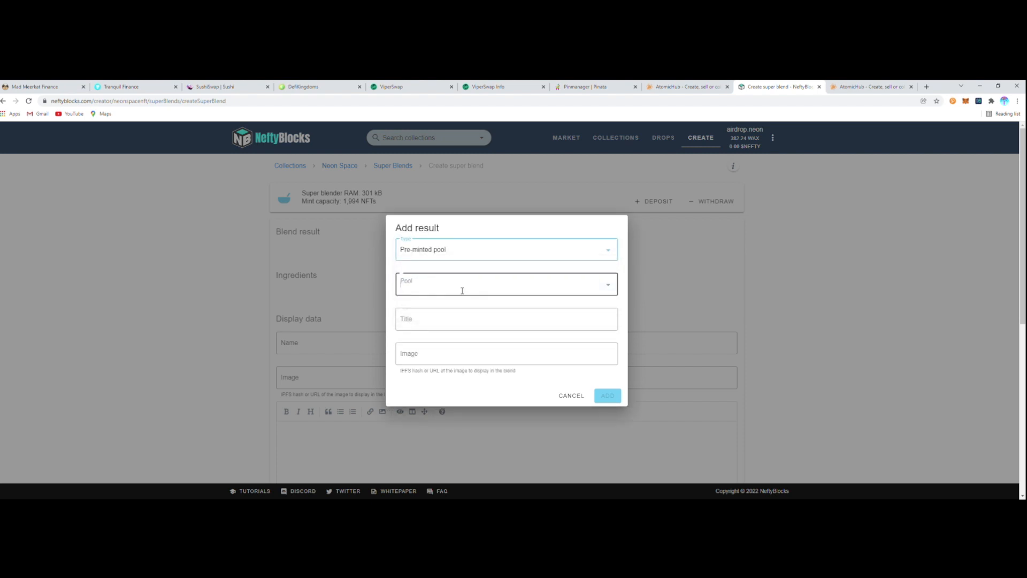
{"action": "left_click", "coordinate": [432, 316]}
{"action": "left_click", "coordinate": [444, 323]}
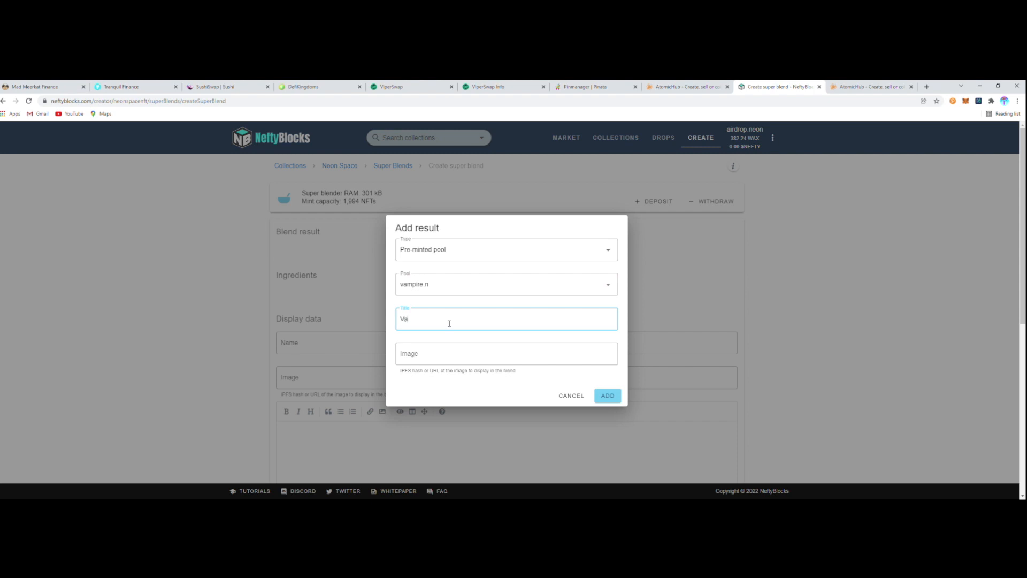
Step: Copy the CID of Vamp_N_GIF.gif from Pinata, paste it as the result's image on NeftyBlocks and add the result
{"action": "left_click", "coordinate": [469, 357]}
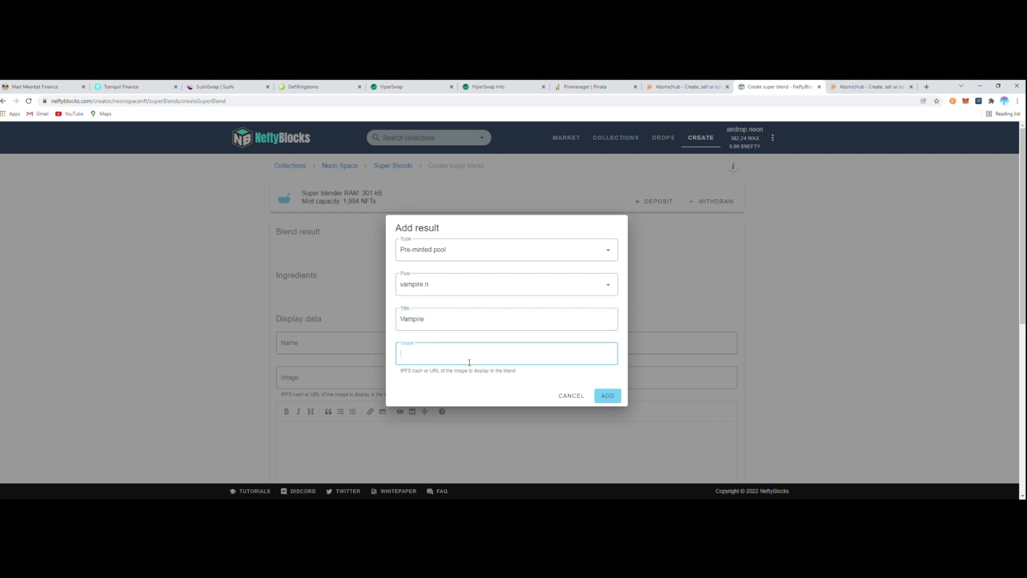
{"action": "left_click", "coordinate": [565, 87]}
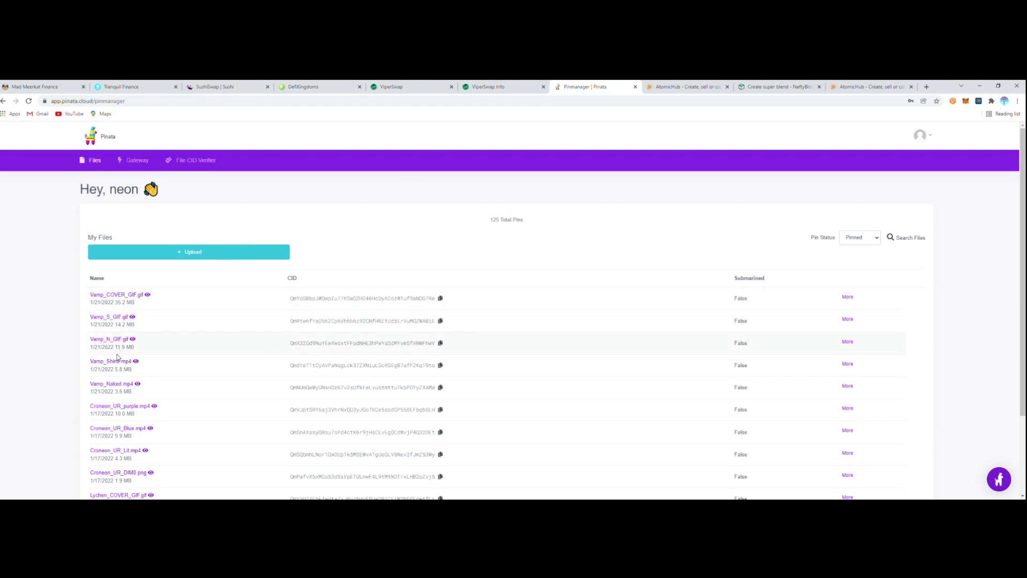
{"action": "left_click", "coordinate": [441, 344]}
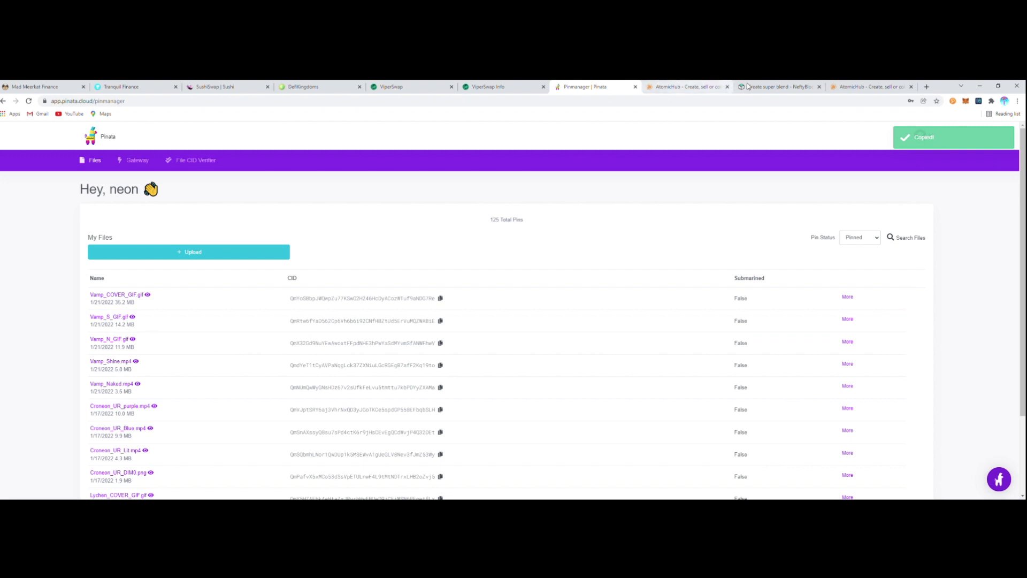
{"action": "left_click", "coordinate": [778, 86]}
{"action": "key", "text": "ctrl+v"}
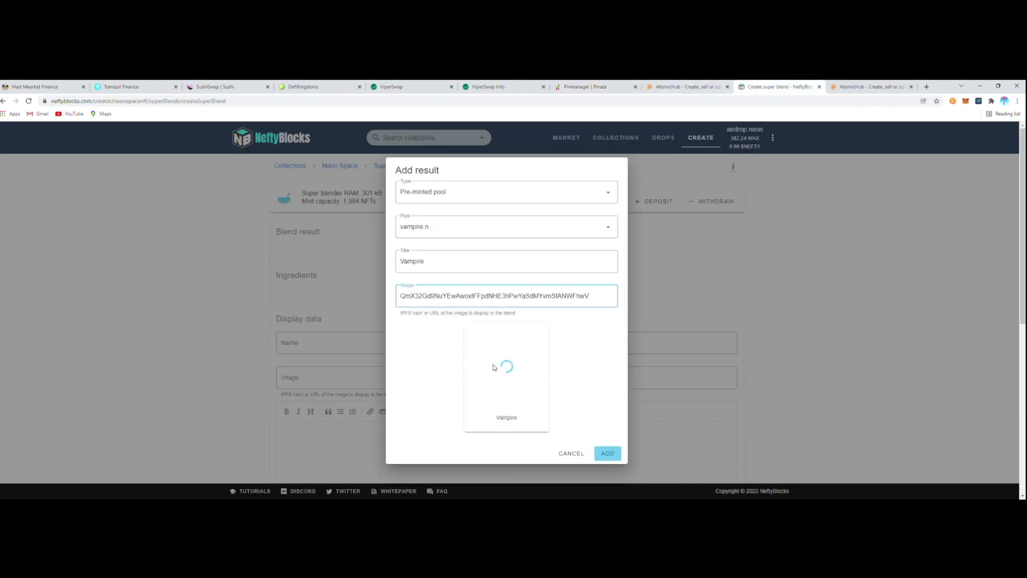
{"action": "left_click", "coordinate": [608, 453]}
{"action": "scroll", "coordinate": [646, 314], "scroll_direction": "down", "scroll_amount": 2}
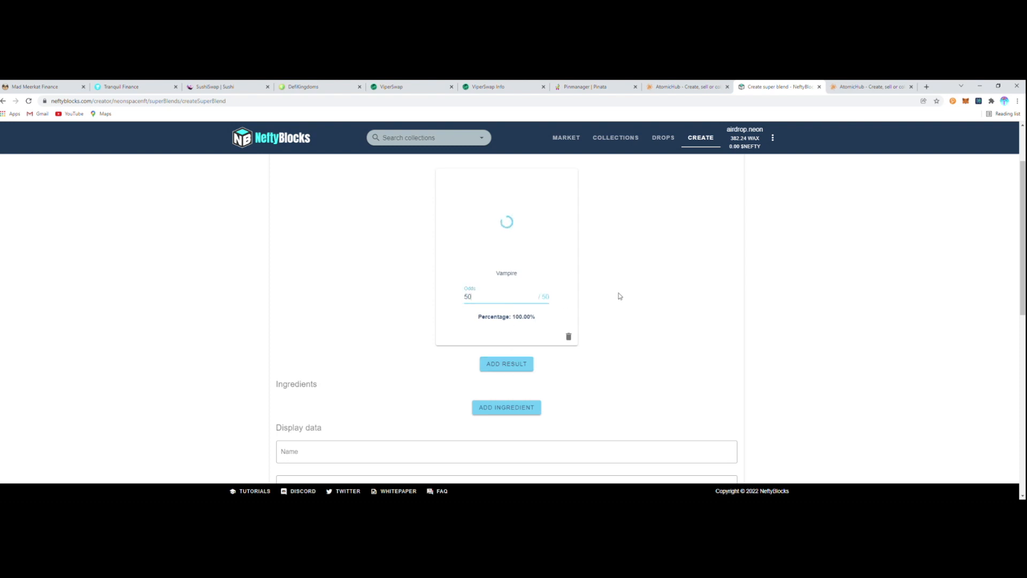
Step: Add a second result from the pre-minted pool vampire.s, titled Vampire with the CID of Vamp_S_GIF.gif as image, and set its odds to 5
{"action": "left_click", "coordinate": [514, 364]}
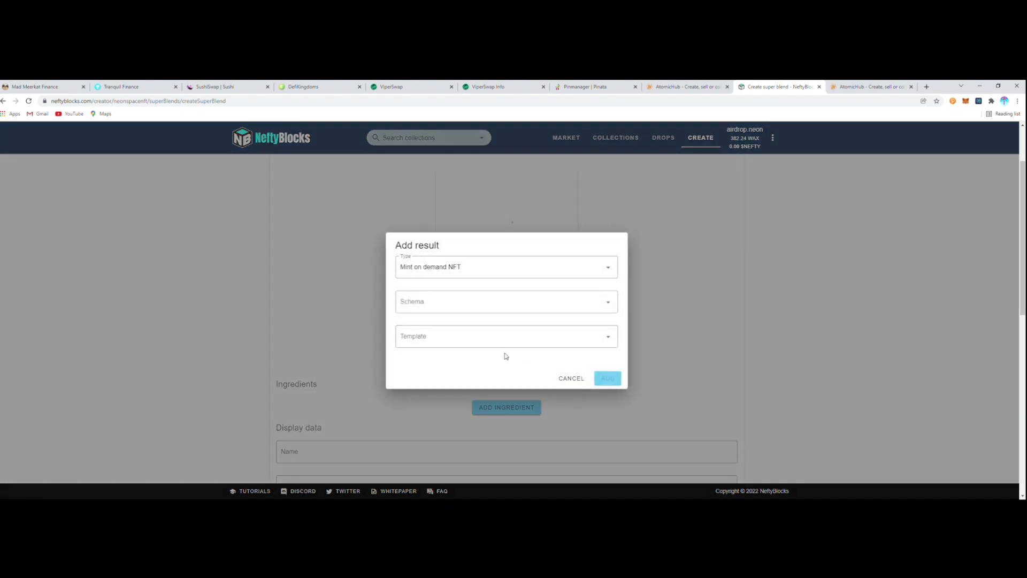
{"action": "left_click", "coordinate": [456, 269]}
{"action": "left_click", "coordinate": [452, 288]}
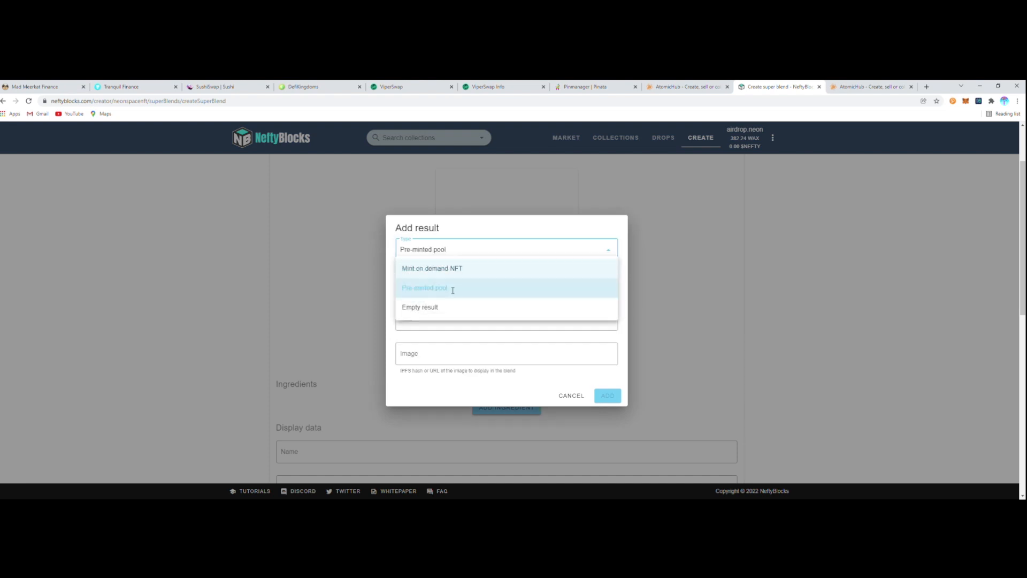
{"action": "left_click", "coordinate": [498, 288]}
{"action": "left_click", "coordinate": [454, 311]}
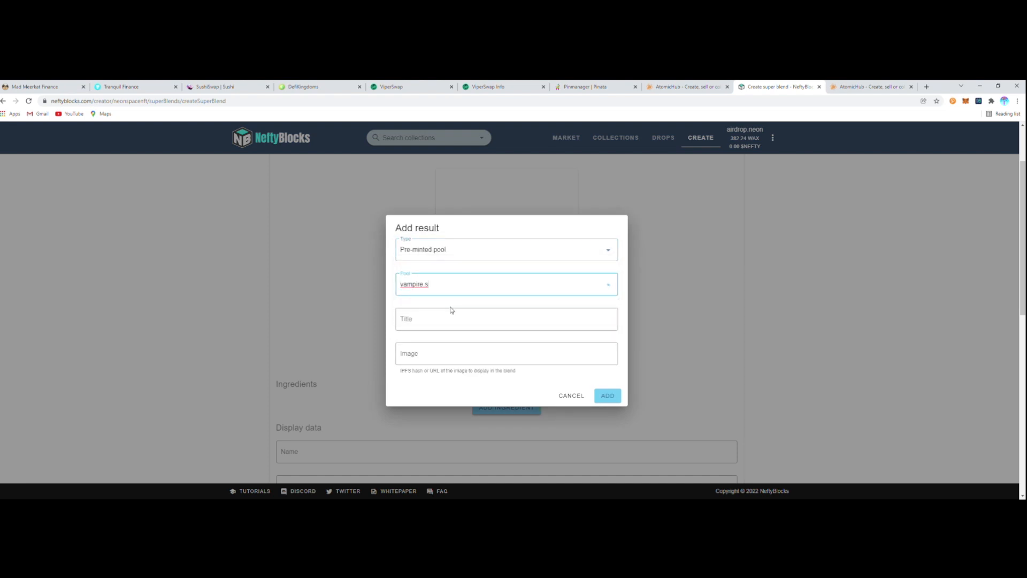
{"action": "left_click", "coordinate": [452, 322]}
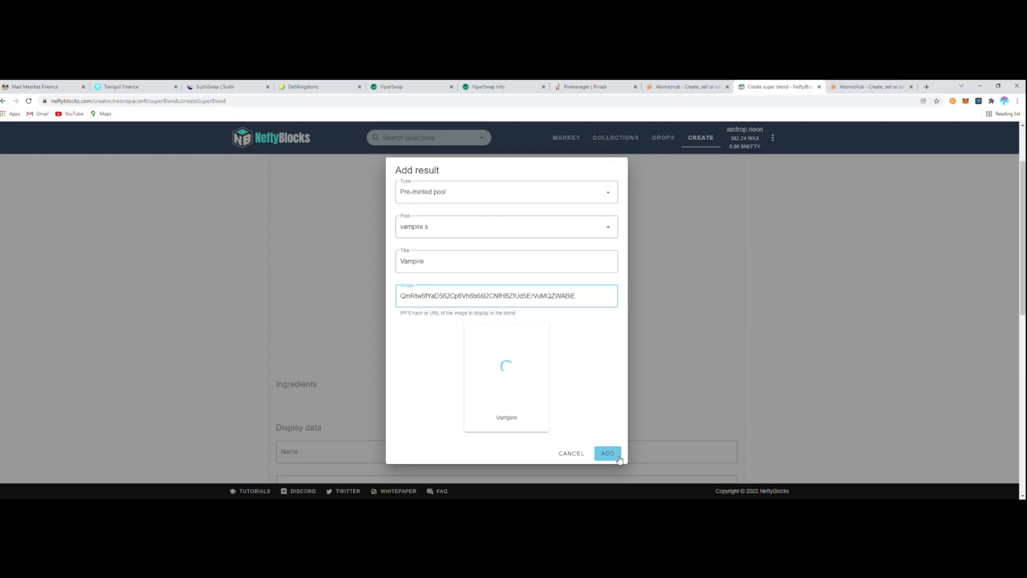
{"action": "left_click", "coordinate": [610, 452]}
{"action": "left_click", "coordinate": [622, 299]}
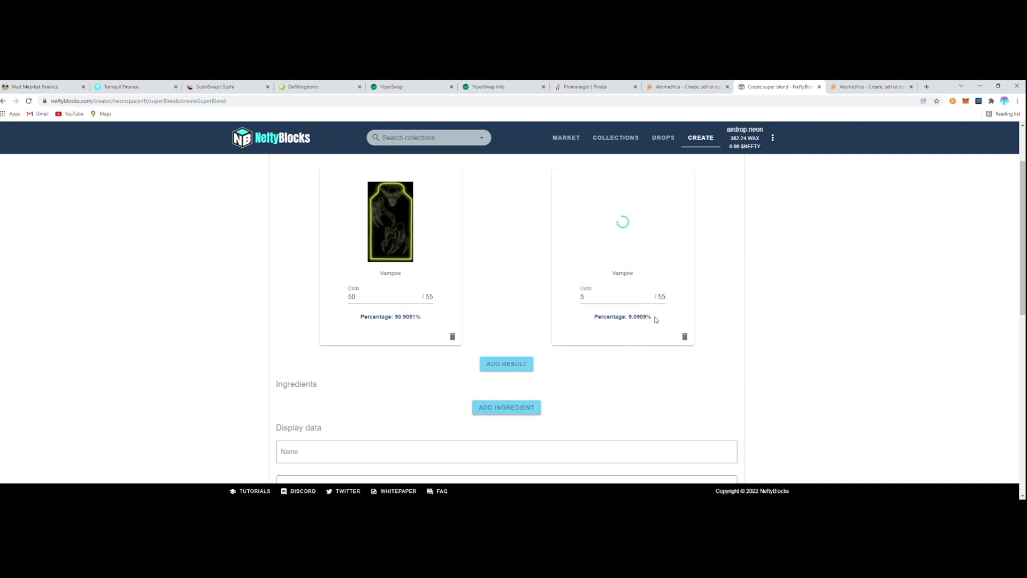
Step: Add an ingredient by template from neonspacenft, using the burnstreet schema and template #336012 - Neon Blend Token, amount 1
{"action": "scroll", "coordinate": [572, 353], "scroll_direction": "down", "scroll_amount": 2}
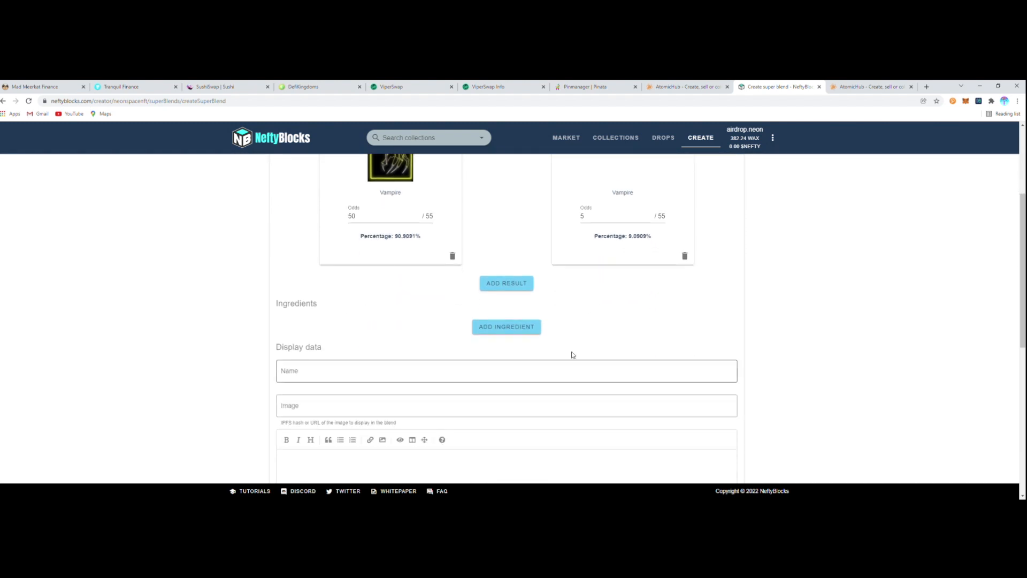
{"action": "left_click", "coordinate": [504, 326]}
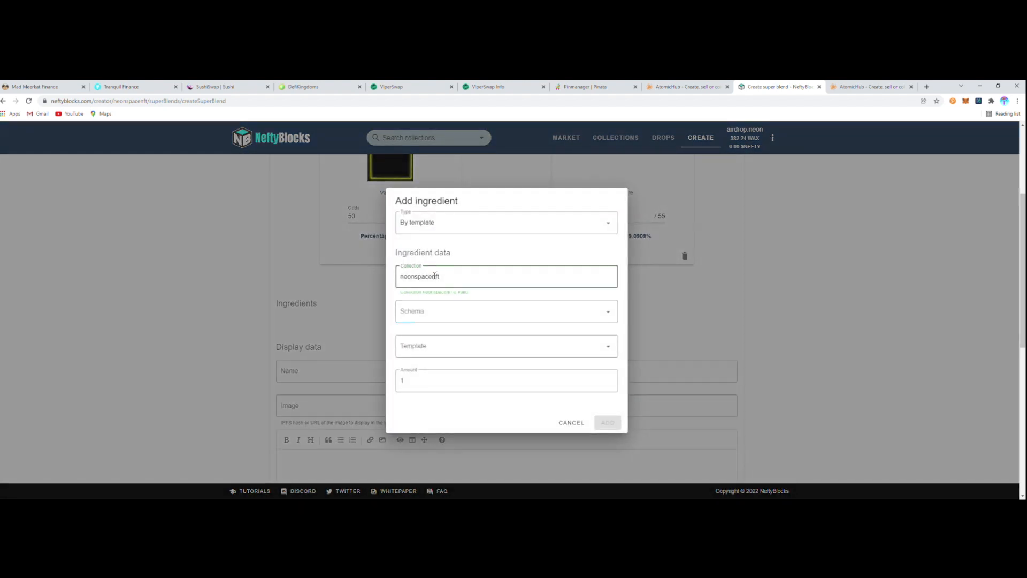
{"action": "left_click", "coordinate": [517, 312]}
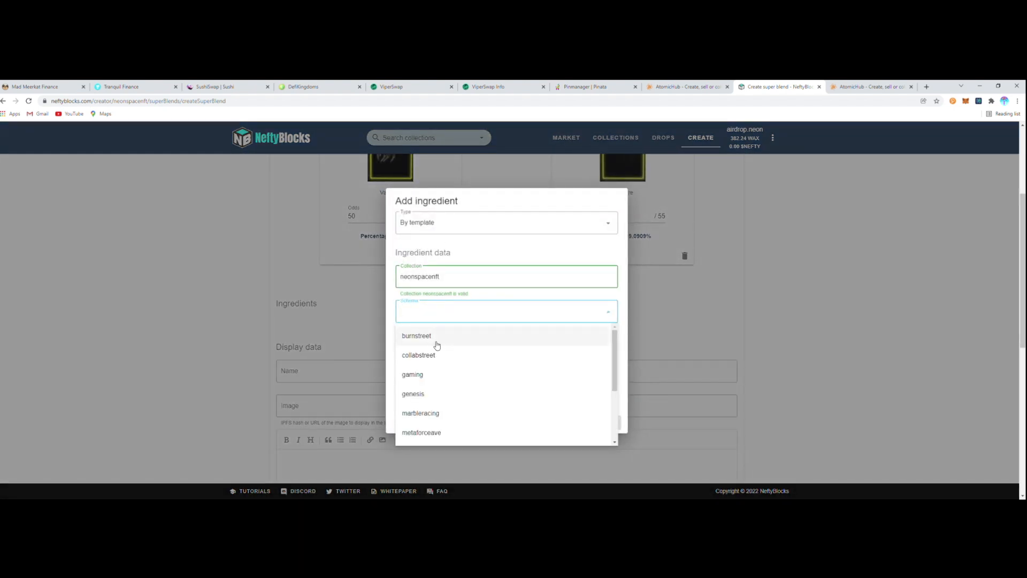
{"action": "left_click", "coordinate": [437, 344]}
{"action": "left_click", "coordinate": [444, 351]}
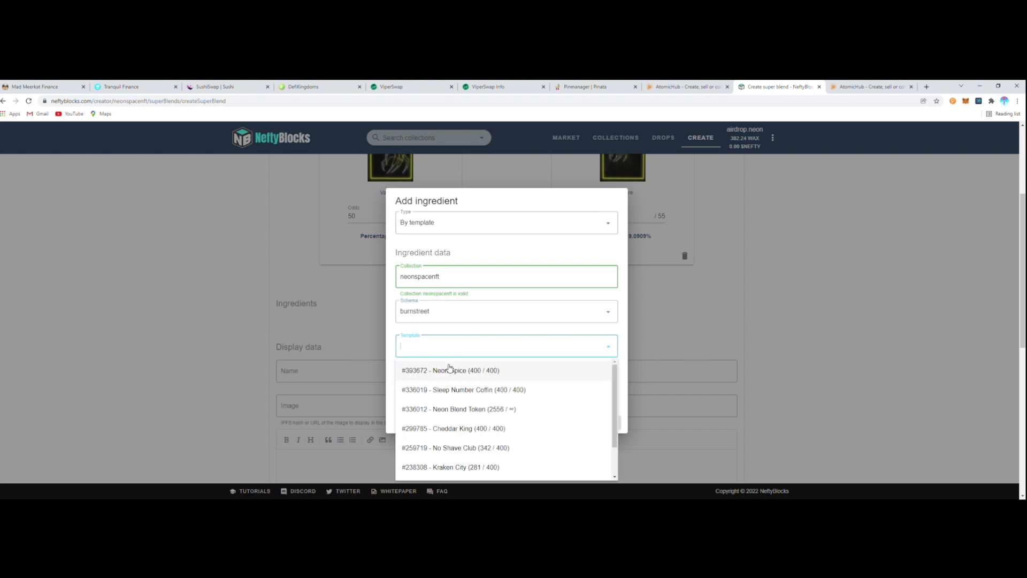
{"action": "left_click", "coordinate": [512, 410]}
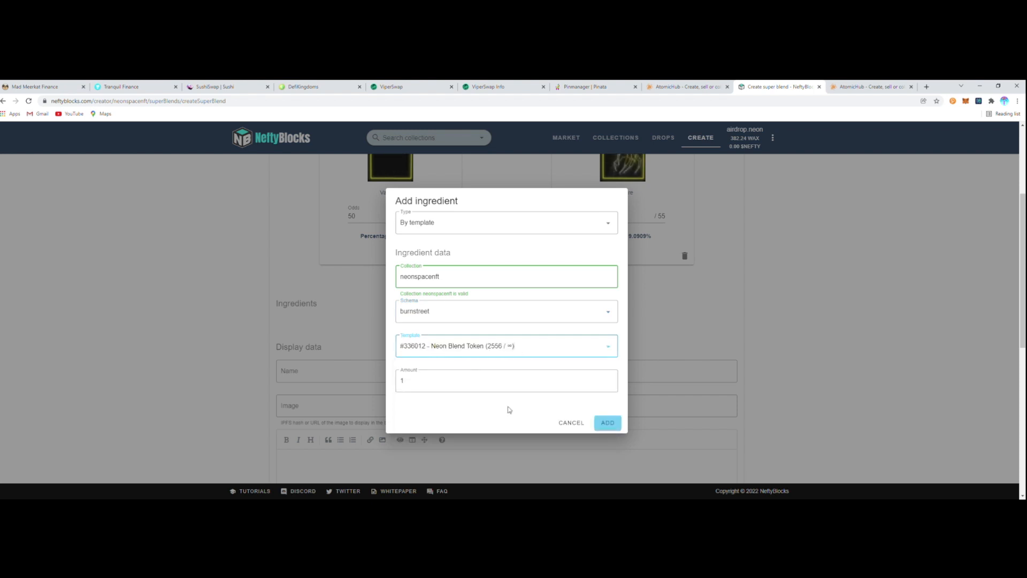
{"action": "left_click", "coordinate": [608, 423]}
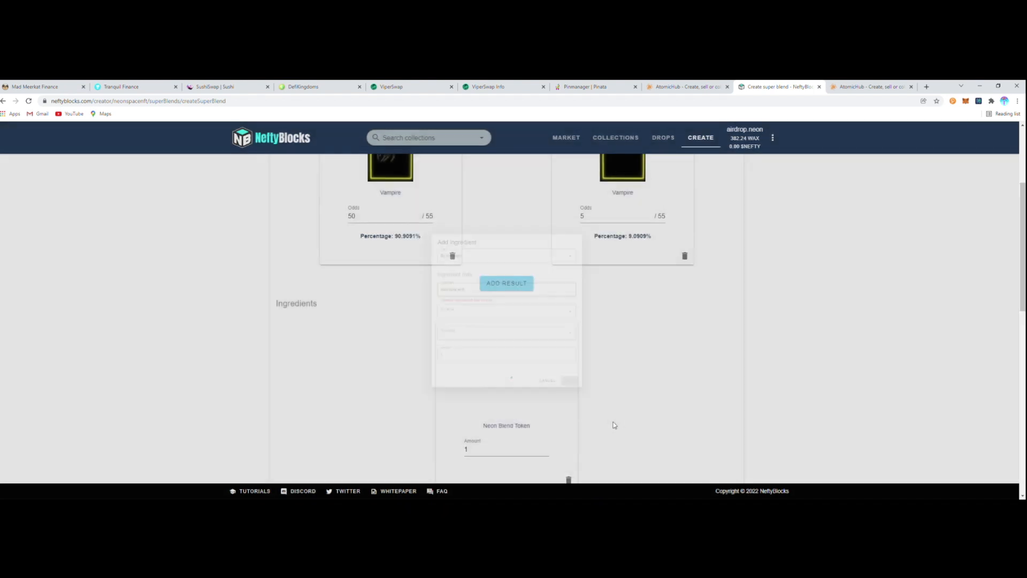
Step: Name the blend Vampire and paste the CID of Vamp_COVER_GIF.gif from Pinata as its display image
{"action": "scroll", "coordinate": [647, 321], "scroll_direction": "down", "scroll_amount": 5}
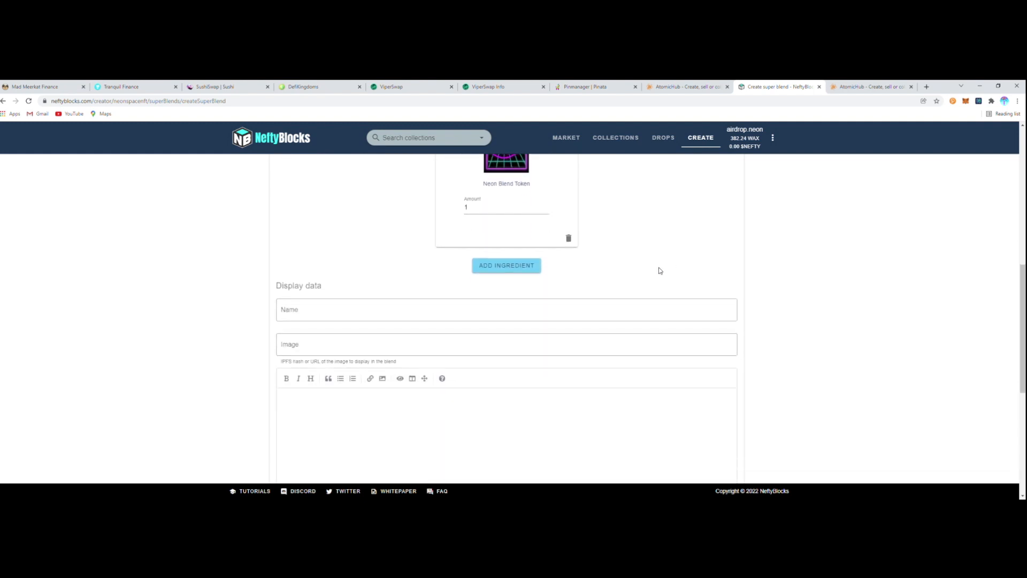
{"action": "left_click", "coordinate": [341, 311]}
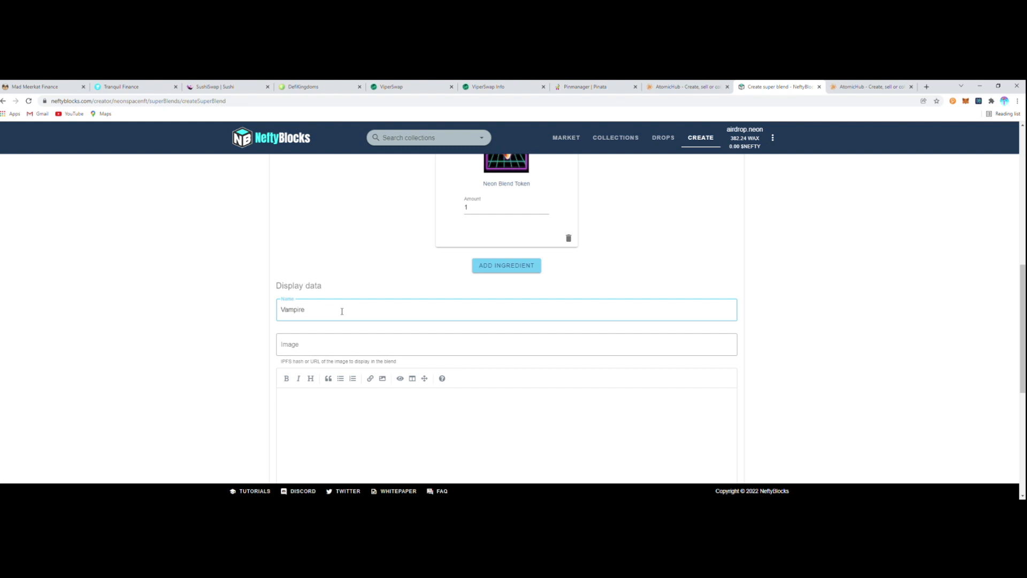
{"action": "left_click", "coordinate": [352, 338]}
{"action": "left_click", "coordinate": [593, 86]}
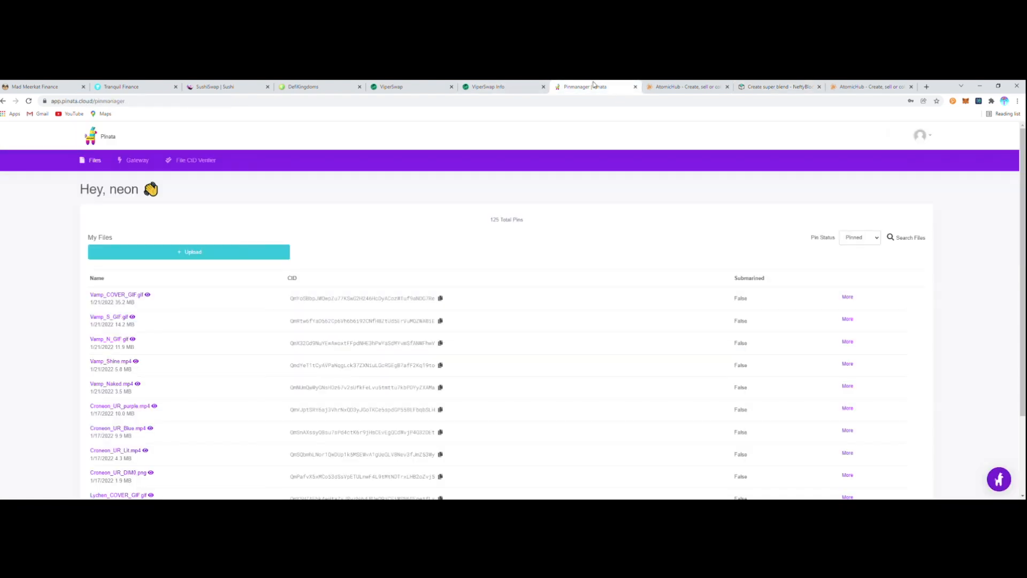
{"action": "left_click", "coordinate": [444, 300]}
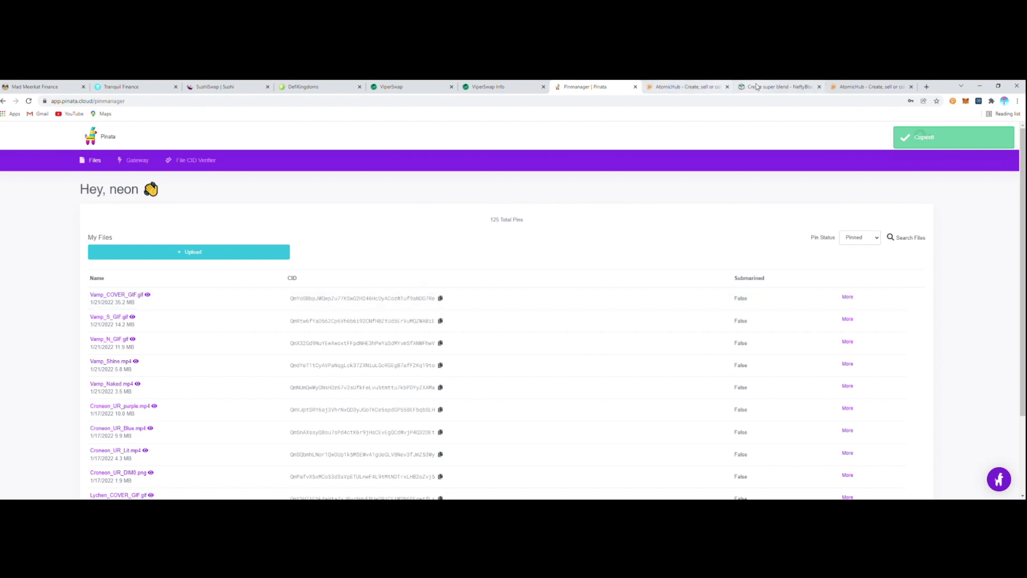
{"action": "left_click", "coordinate": [776, 86]}
{"action": "key", "text": "ctrl+v"}
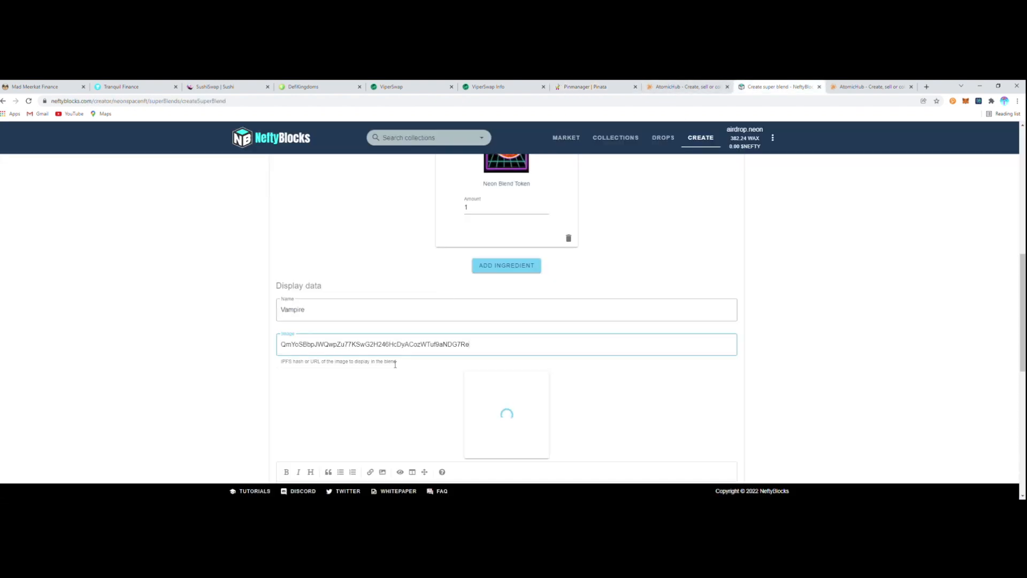
Step: Open the existing Little Lycan super blend of the Neon Space collection in a separate browser tab
{"action": "scroll", "coordinate": [414, 378], "scroll_direction": "down", "scroll_amount": 3}
{"action": "left_click", "coordinate": [409, 374]}
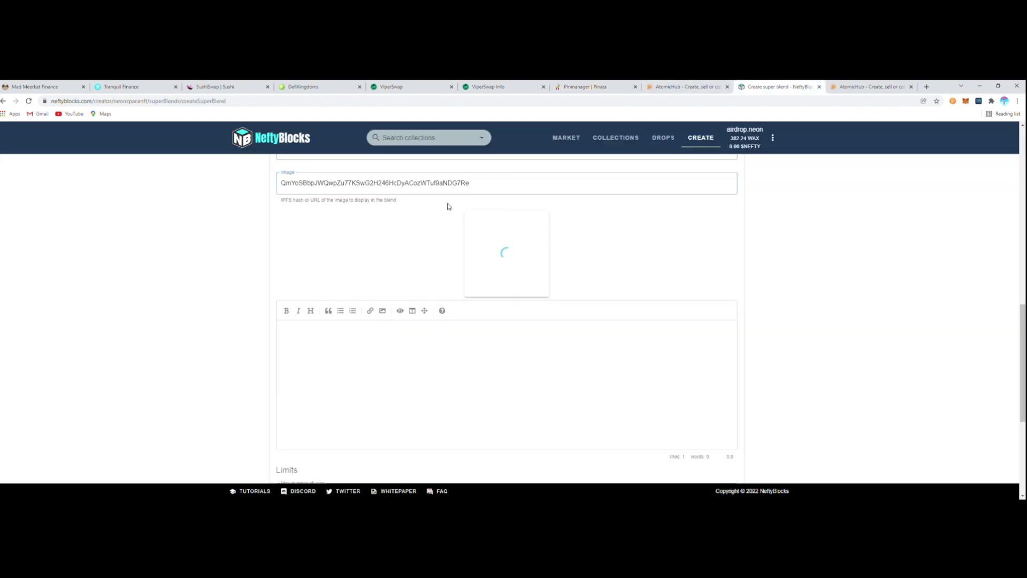
{"action": "scroll", "coordinate": [647, 236], "scroll_direction": "up", "scroll_amount": 5}
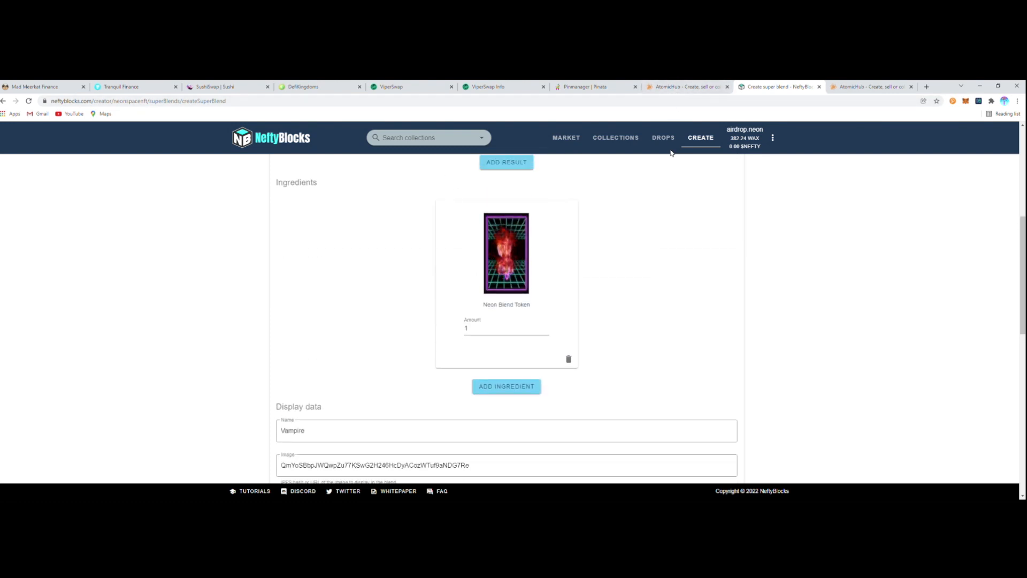
{"action": "left_click", "coordinate": [701, 138]}
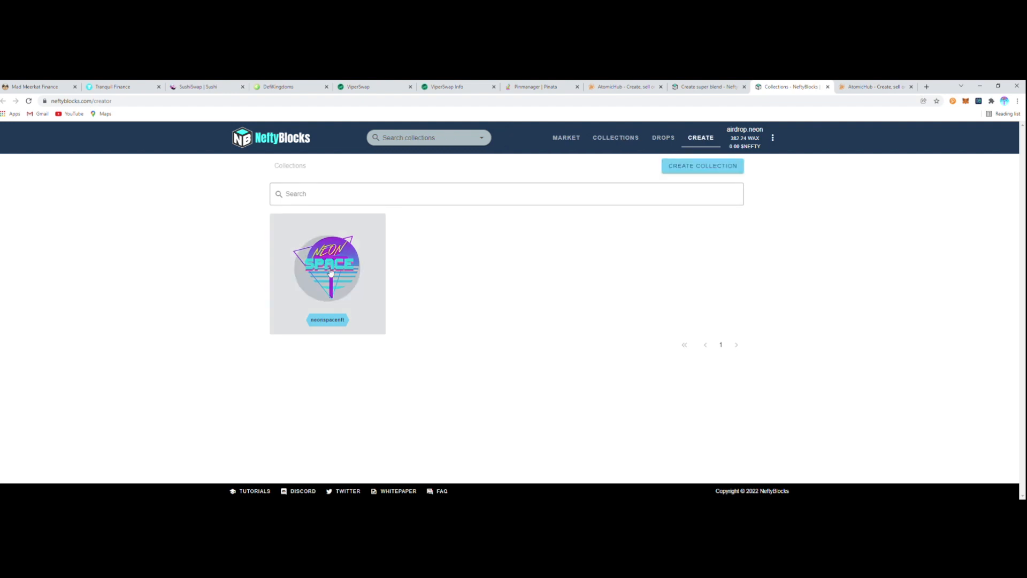
{"action": "left_click", "coordinate": [328, 270]}
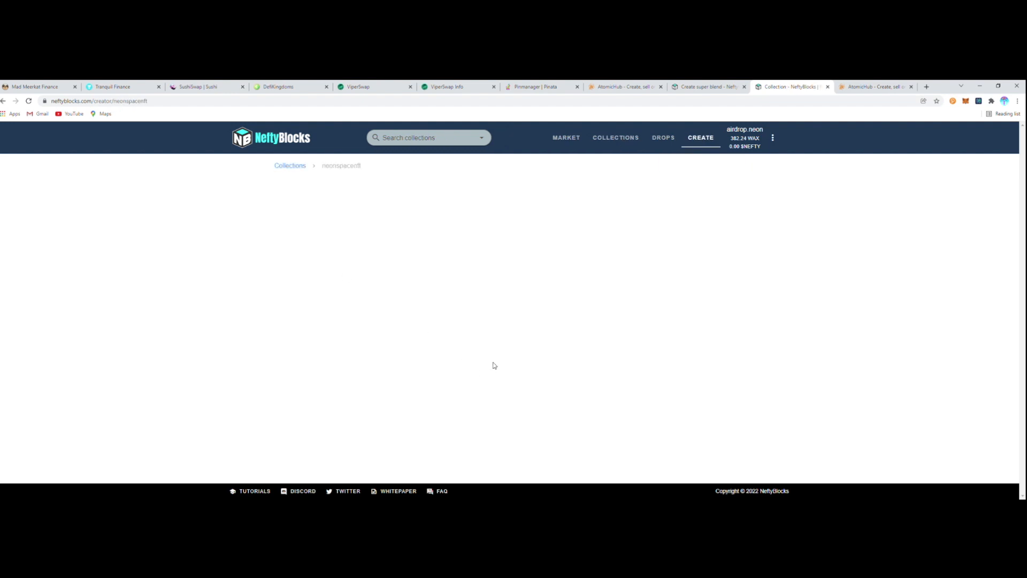
{"action": "left_click", "coordinate": [493, 345]}
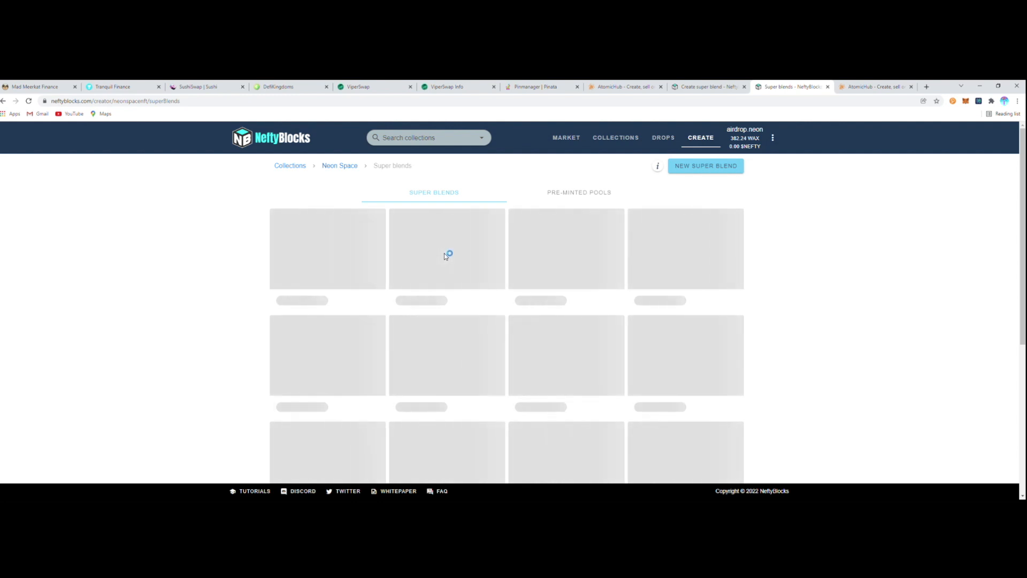
{"action": "left_click", "coordinate": [365, 280]}
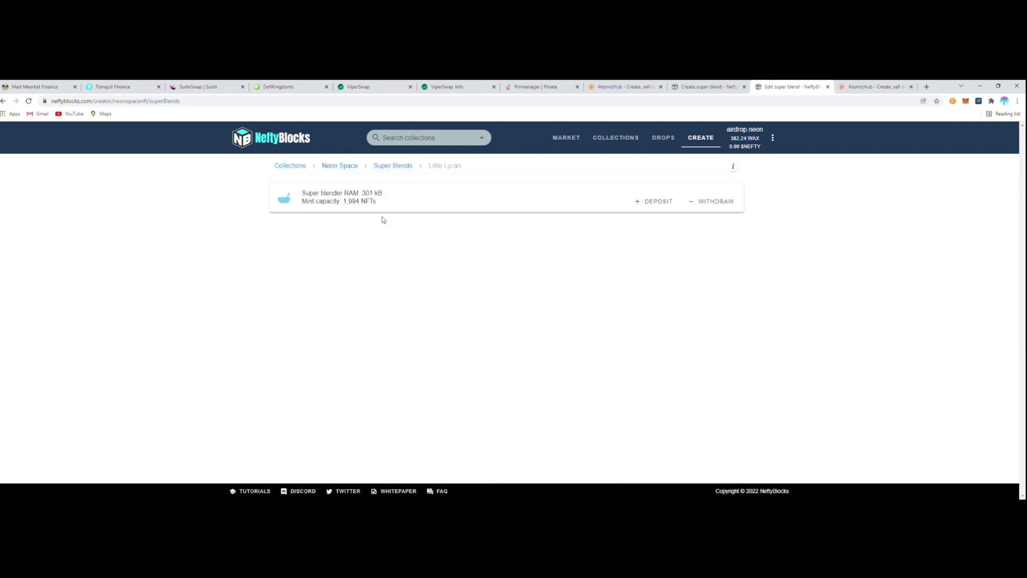
Step: Copy the full description of the Little Lycan blend and paste it into the new Vampire blend's description
{"action": "scroll", "coordinate": [403, 230], "scroll_direction": "down", "scroll_amount": 7}
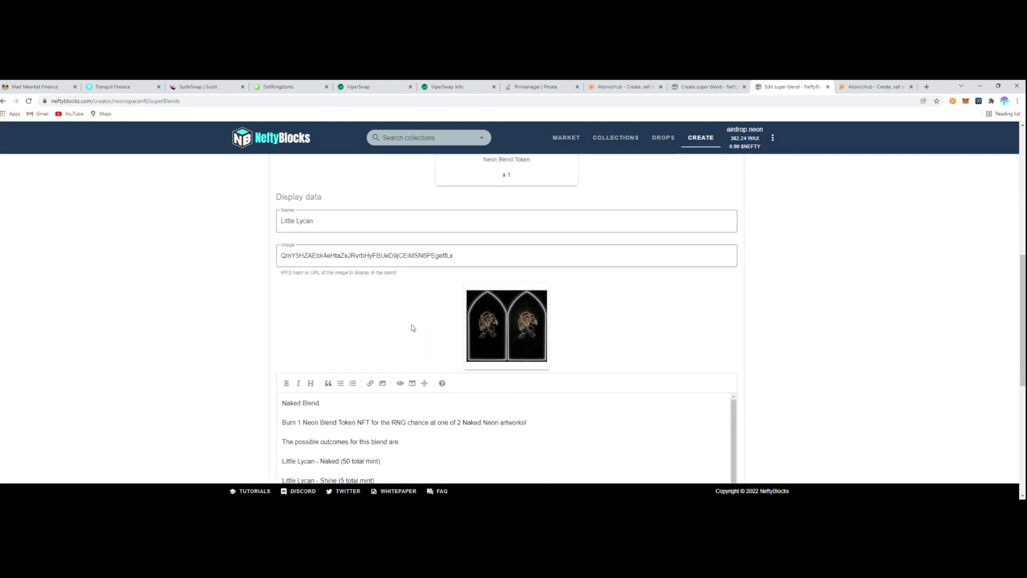
{"action": "scroll", "coordinate": [328, 360], "scroll_direction": "down", "scroll_amount": 5}
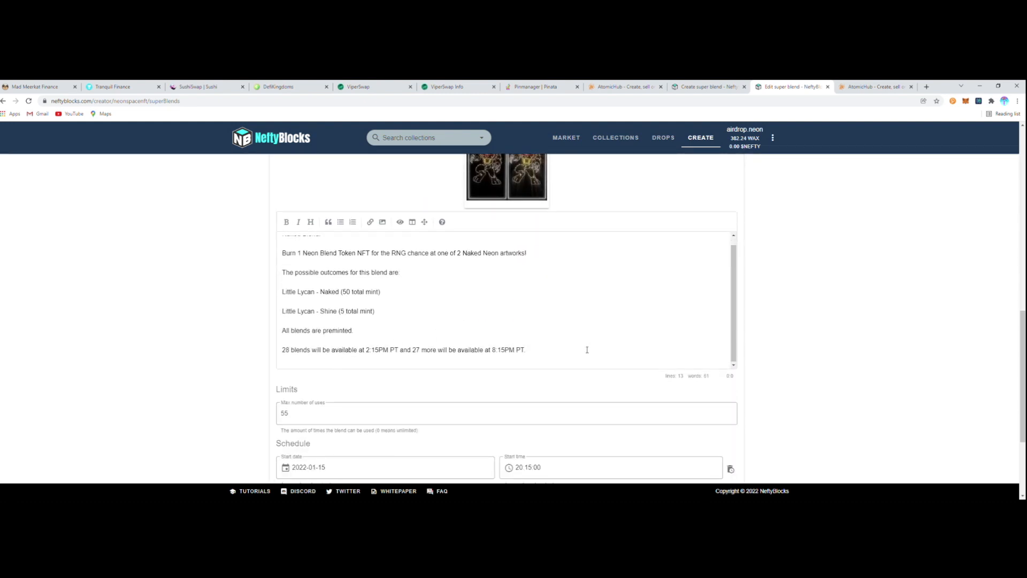
{"action": "left_click_drag", "start_coordinate": [587, 349], "coordinate": [241, 206]}
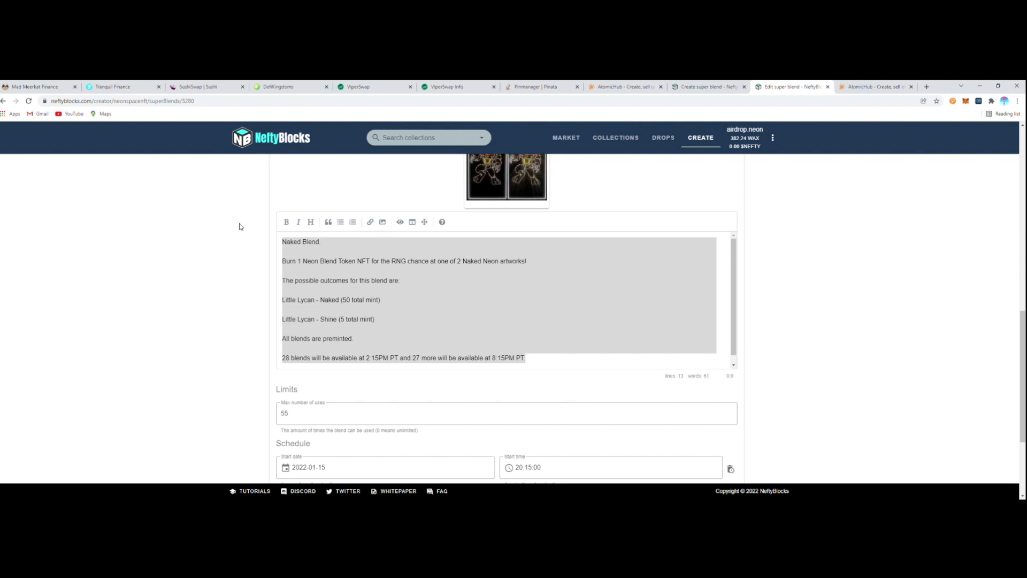
{"action": "key", "text": "ctrl+shift+Tab"}
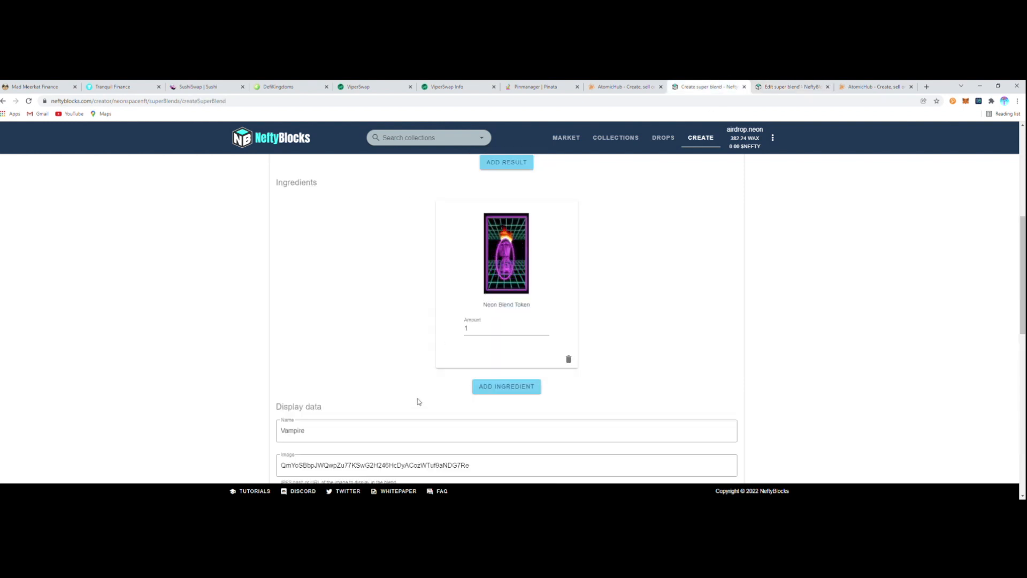
{"action": "scroll", "coordinate": [423, 374], "scroll_direction": "down", "scroll_amount": 6}
{"action": "left_click", "coordinate": [451, 317]}
{"action": "key", "text": "ctrl+v"}
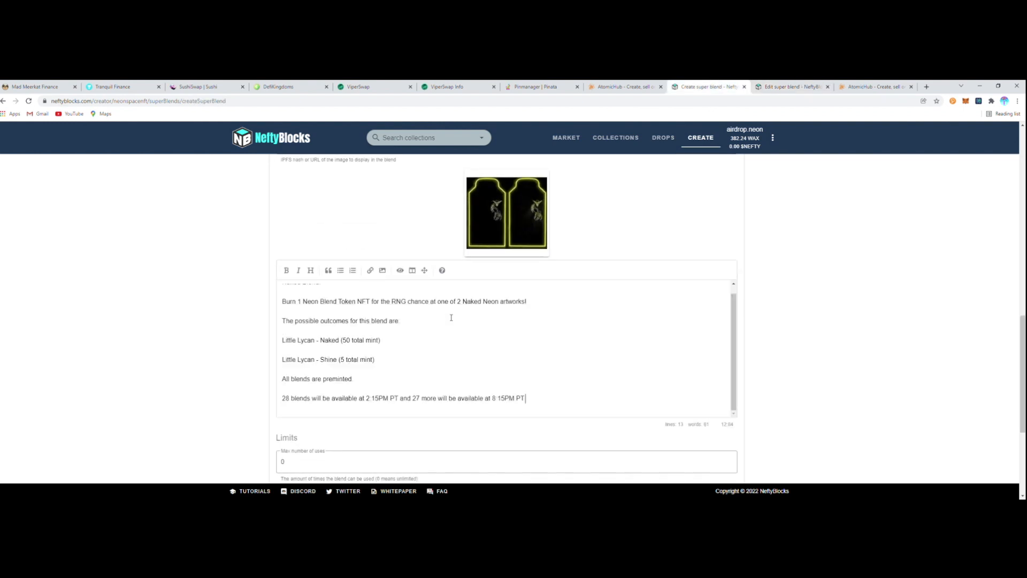
Step: Replace Little Lycan with Vampire in both the Naked and Shine outcome lines of the description
{"action": "scroll", "coordinate": [455, 369], "scroll_direction": "up", "scroll_amount": 1}
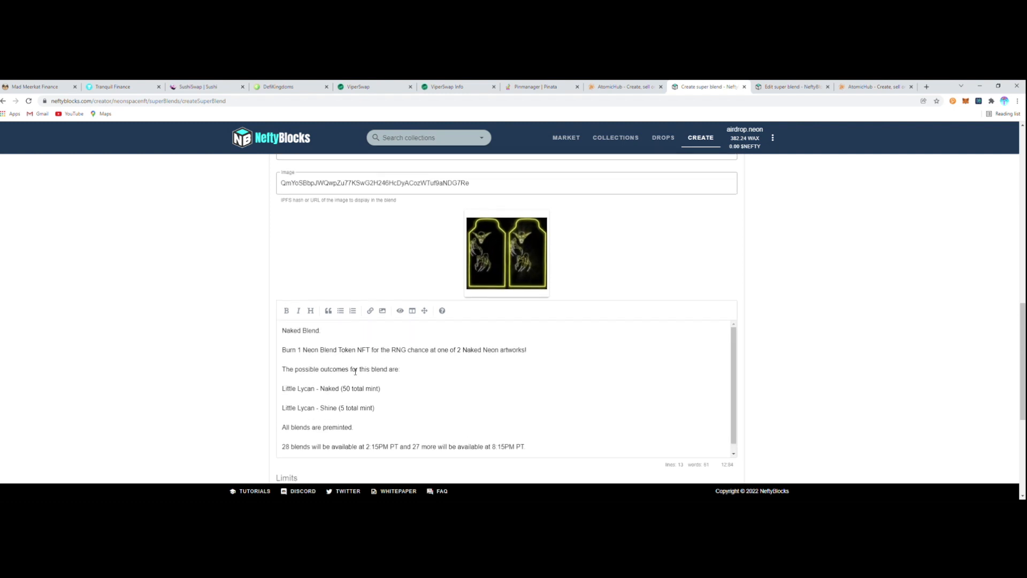
{"action": "left_click", "coordinate": [314, 390]}
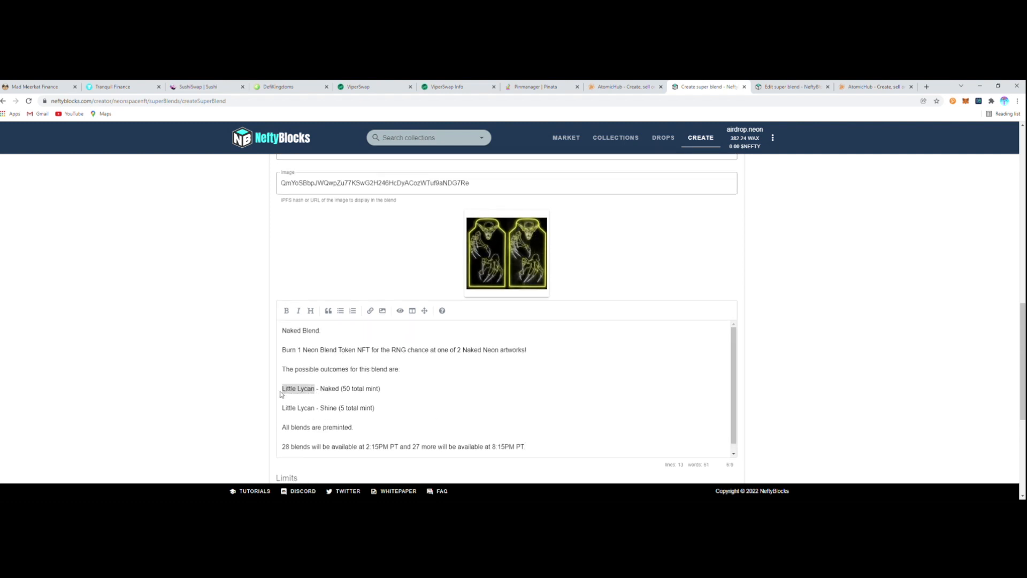
{"action": "type", "text": "Vampir"}
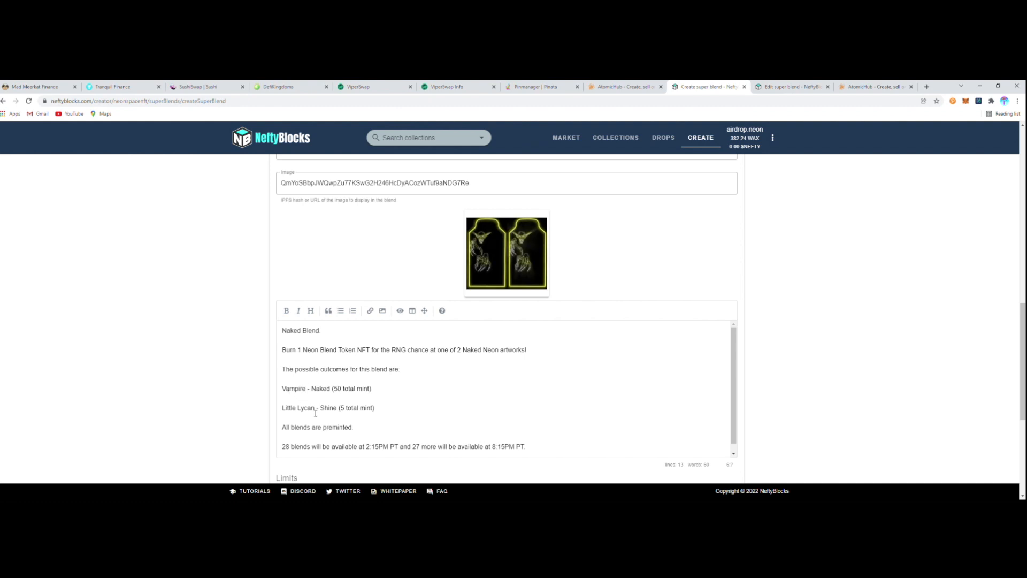
{"action": "left_click_drag", "start_coordinate": [292, 415], "coordinate": [285, 415]}
{"action": "type", "text": "Vampir"}
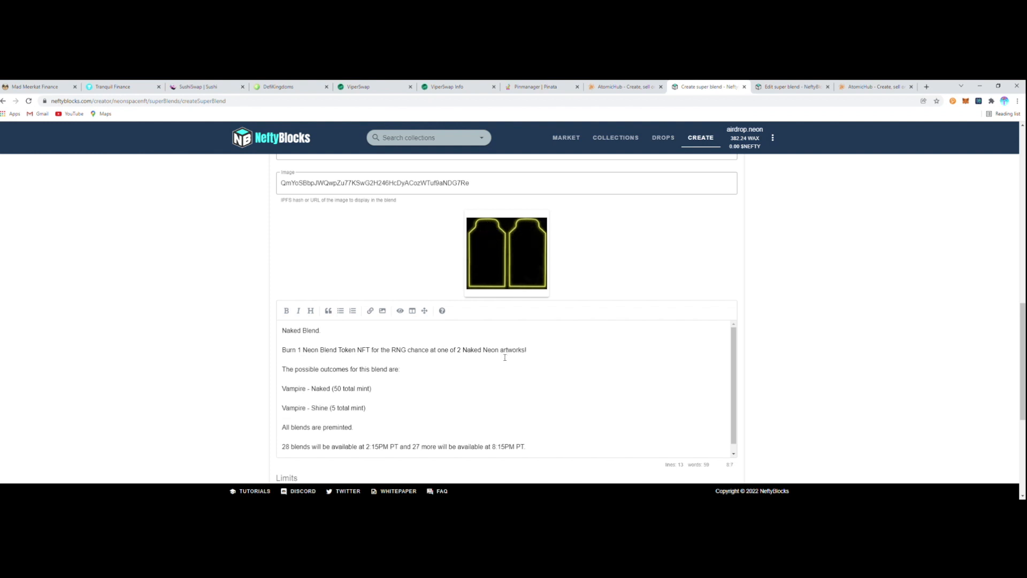
{"action": "left_click", "coordinate": [361, 431]}
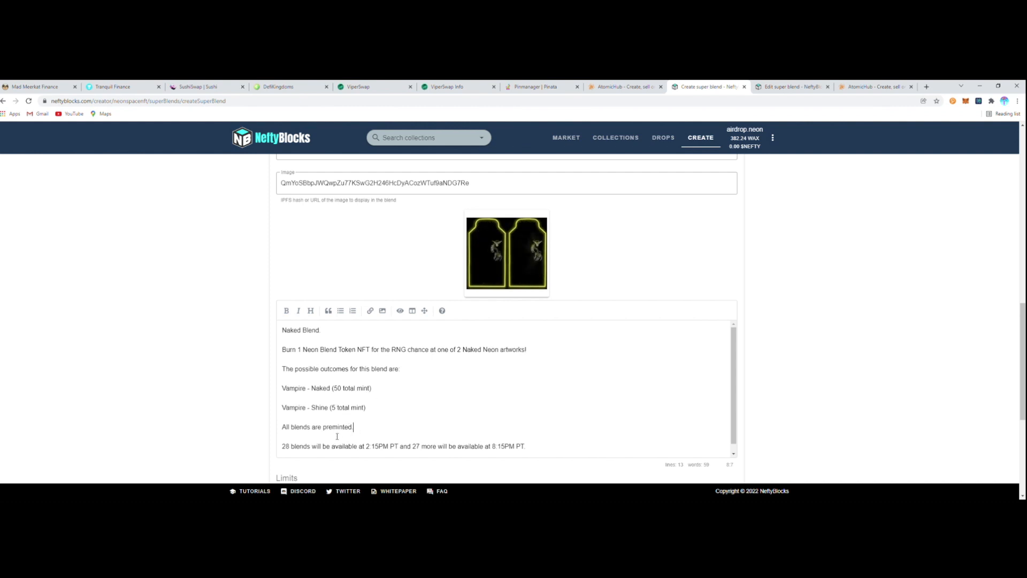
Step: Set the blend's maximum number of uses to 27
{"action": "scroll", "coordinate": [345, 432], "scroll_direction": "down", "scroll_amount": 3}
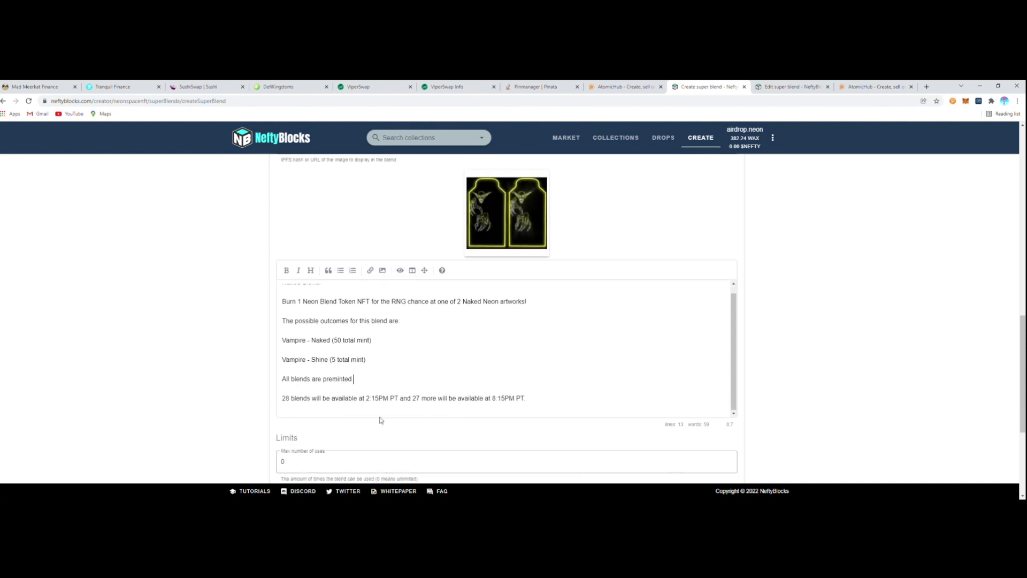
{"action": "scroll", "coordinate": [419, 346], "scroll_direction": "down", "scroll_amount": 3}
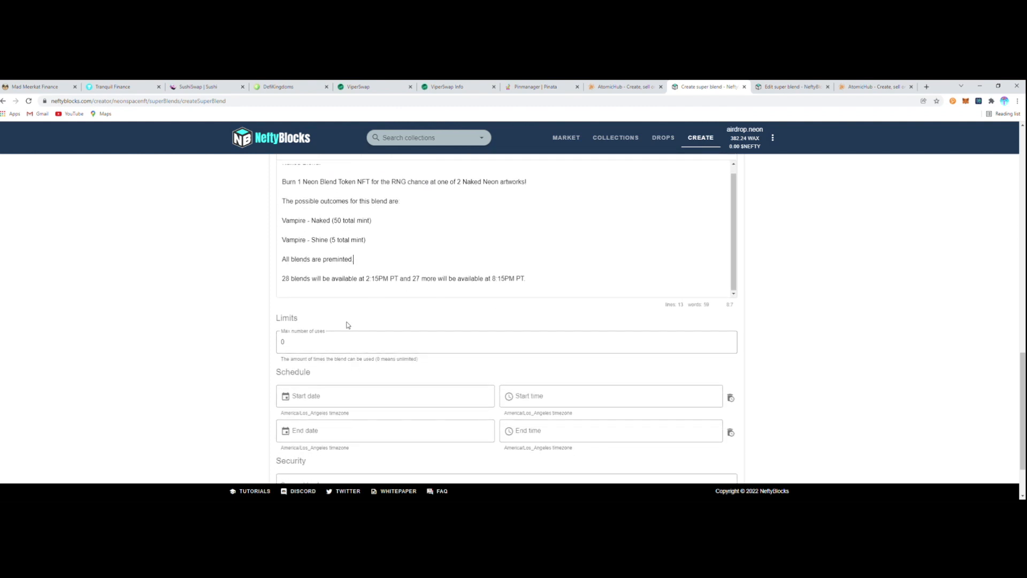
{"action": "left_click", "coordinate": [339, 345]}
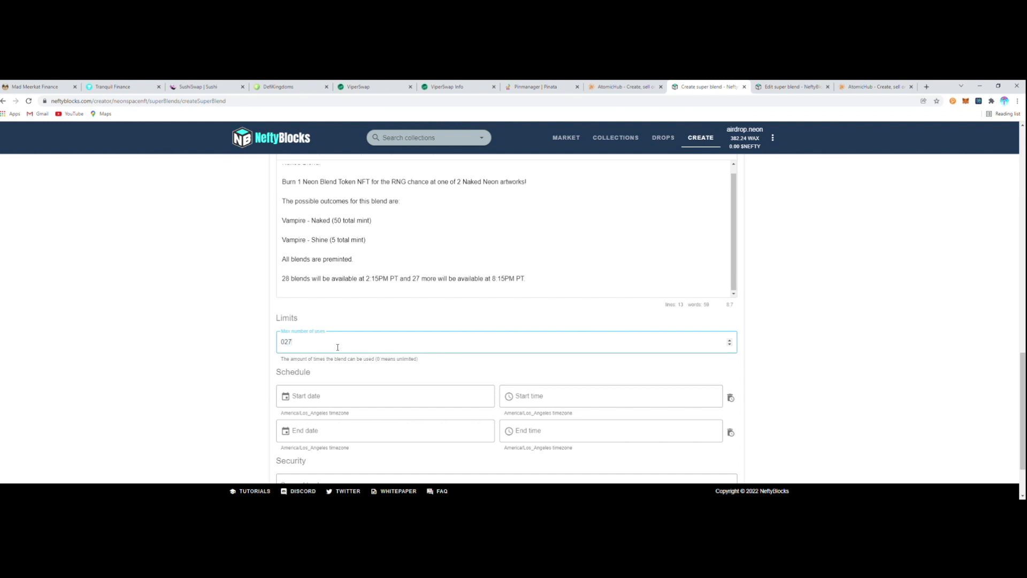
Step: Schedule the blend to start on 2022-01-22 at 14:15:00
{"action": "left_click", "coordinate": [356, 395]}
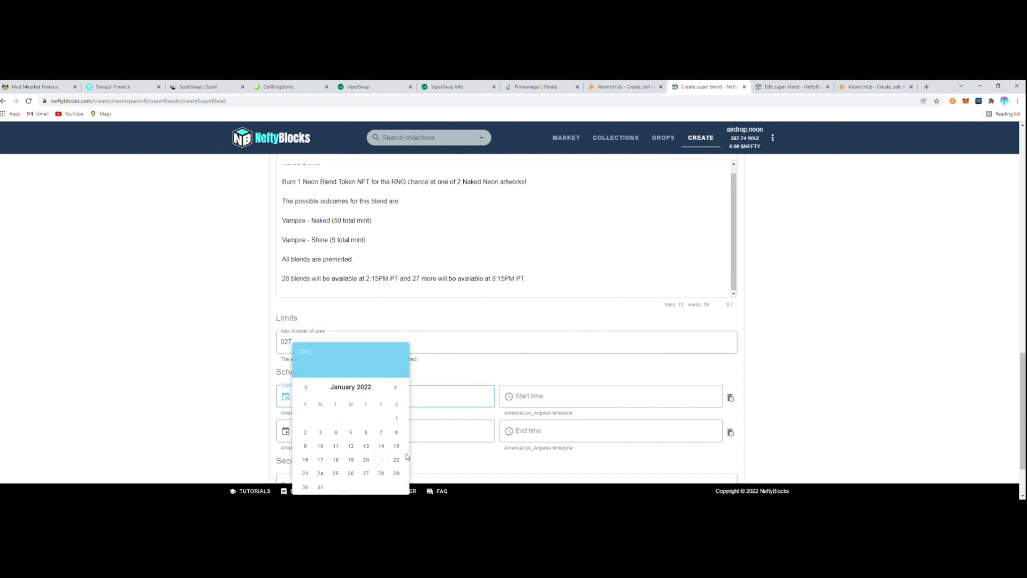
{"action": "left_click", "coordinate": [396, 460]}
{"action": "left_click", "coordinate": [563, 401]}
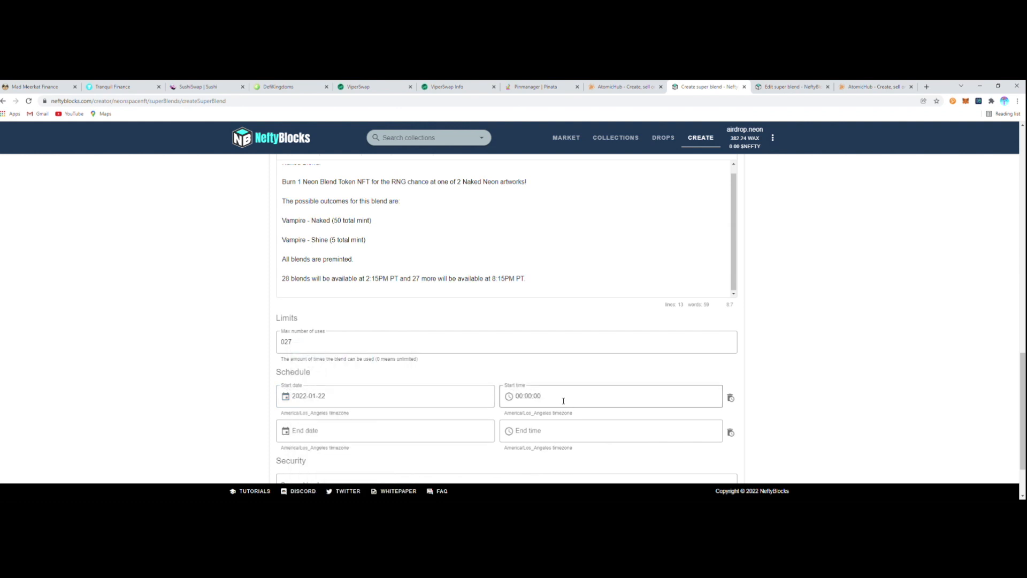
{"action": "left_click", "coordinate": [561, 399]}
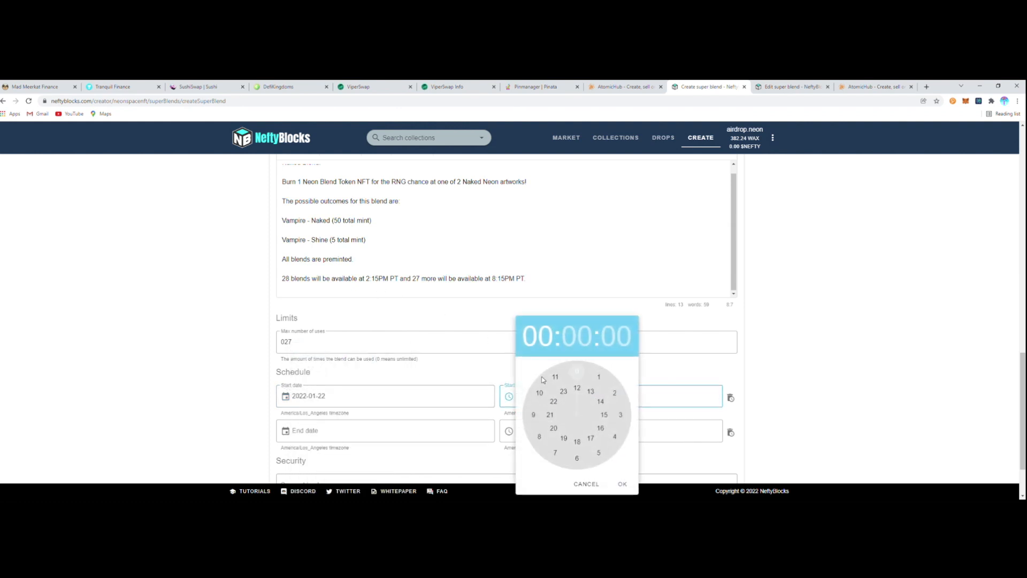
{"action": "left_click", "coordinate": [601, 402]}
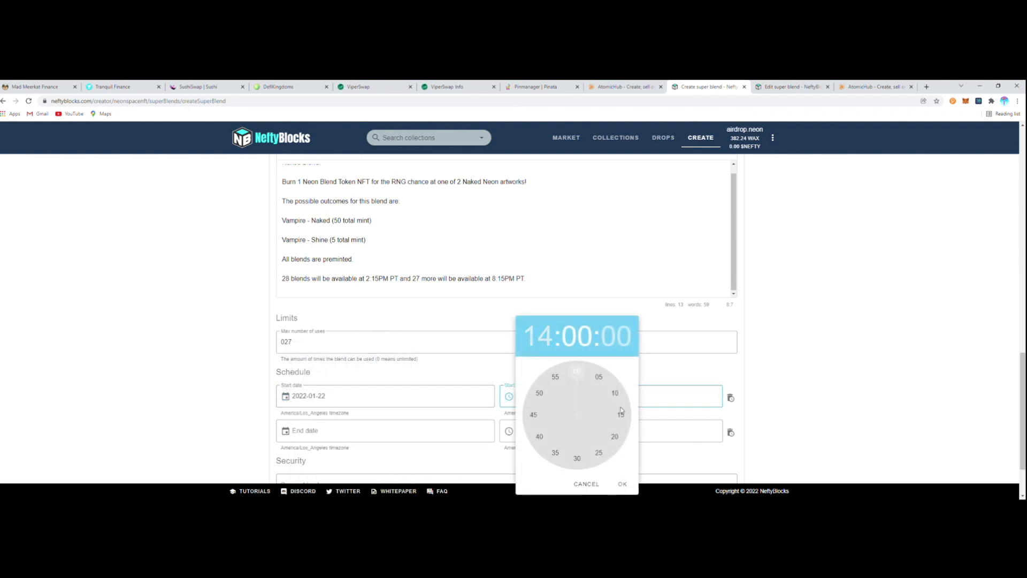
{"action": "left_click", "coordinate": [621, 415]}
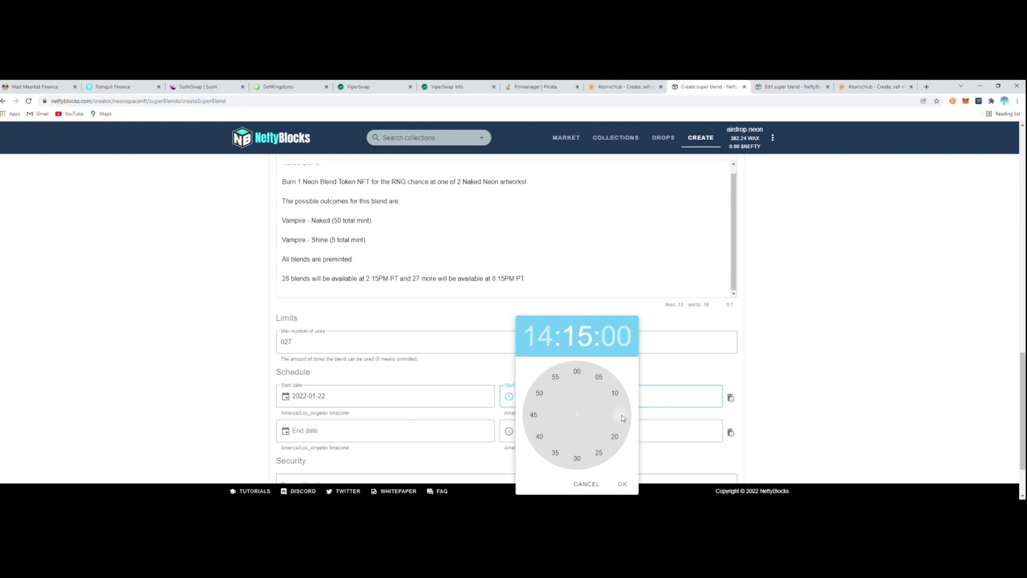
{"action": "left_click", "coordinate": [623, 485]}
Step: Review the blend's results and odds, ingredient, name, image, description, usage limit and schedule before creating it
{"action": "scroll", "coordinate": [789, 359], "scroll_direction": "down", "scroll_amount": 2}
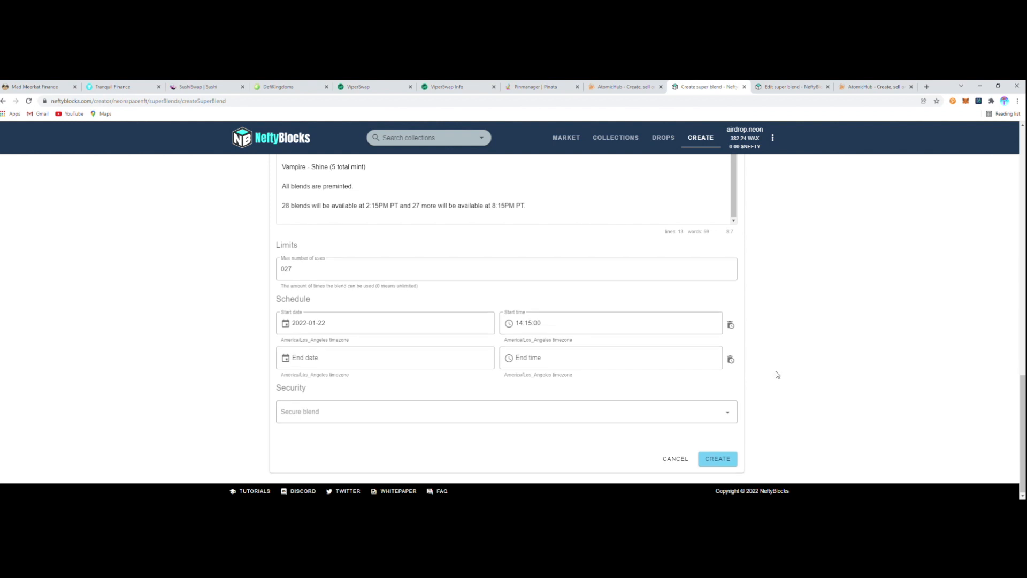
{"action": "scroll", "coordinate": [773, 372], "scroll_direction": "up", "scroll_amount": 3}
{"action": "scroll", "coordinate": [749, 378], "scroll_direction": "up", "scroll_amount": 1}
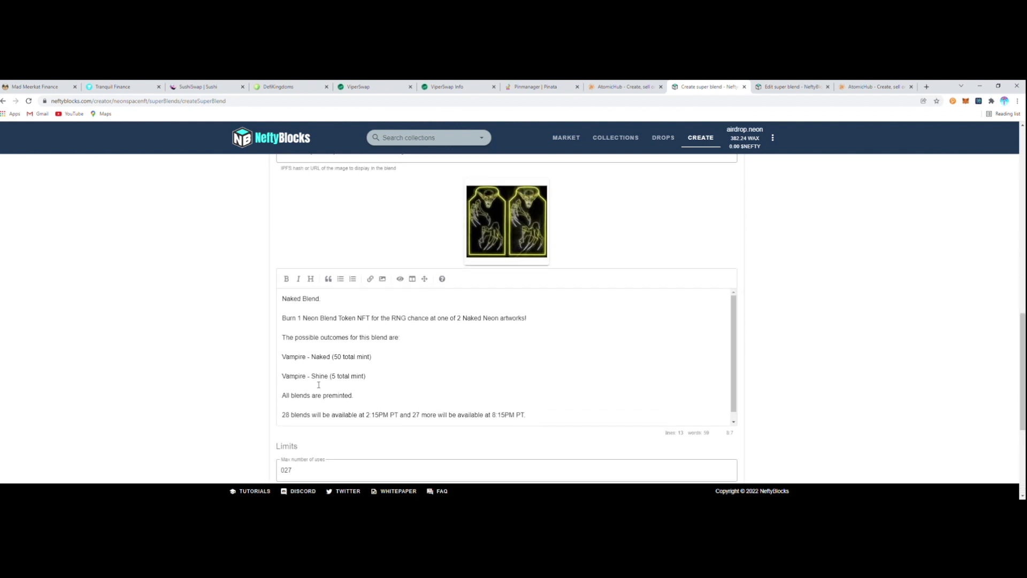
{"action": "scroll", "coordinate": [812, 323], "scroll_direction": "up", "scroll_amount": 10}
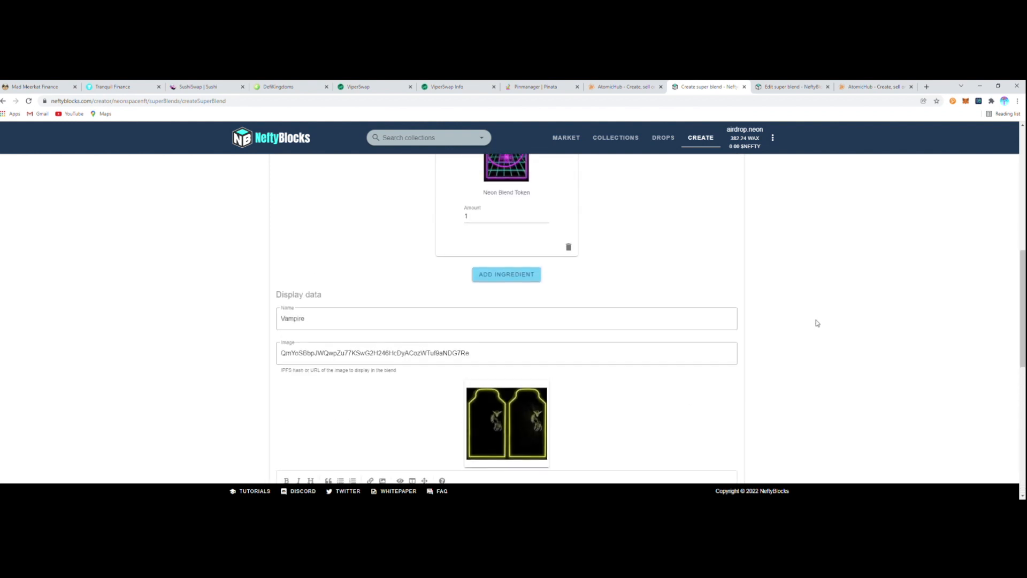
{"action": "scroll", "coordinate": [791, 326], "scroll_direction": "up", "scroll_amount": 2}
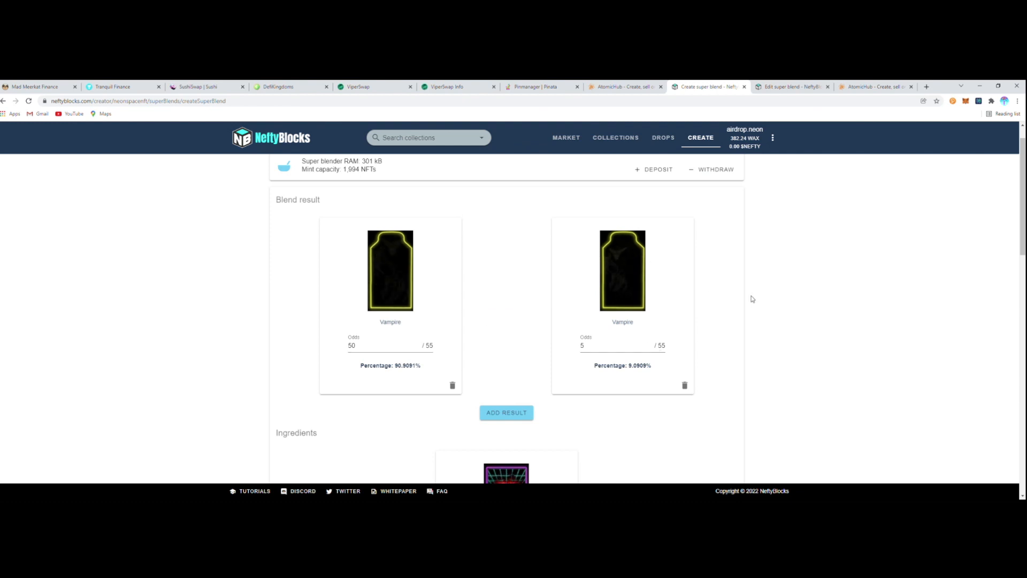
{"action": "scroll", "coordinate": [763, 300], "scroll_direction": "up", "scroll_amount": 1}
{"action": "scroll", "coordinate": [765, 302], "scroll_direction": "down", "scroll_amount": 8}
{"action": "scroll", "coordinate": [766, 305], "scroll_direction": "down", "scroll_amount": 6}
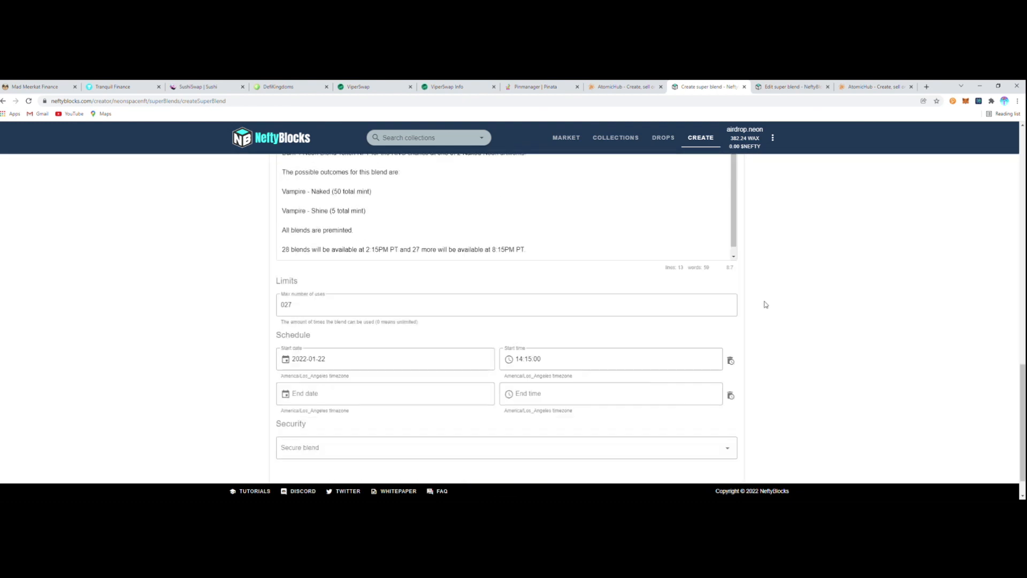
{"action": "scroll", "coordinate": [767, 309], "scroll_direction": "up", "scroll_amount": 4}
{"action": "scroll", "coordinate": [768, 313], "scroll_direction": "up", "scroll_amount": 3}
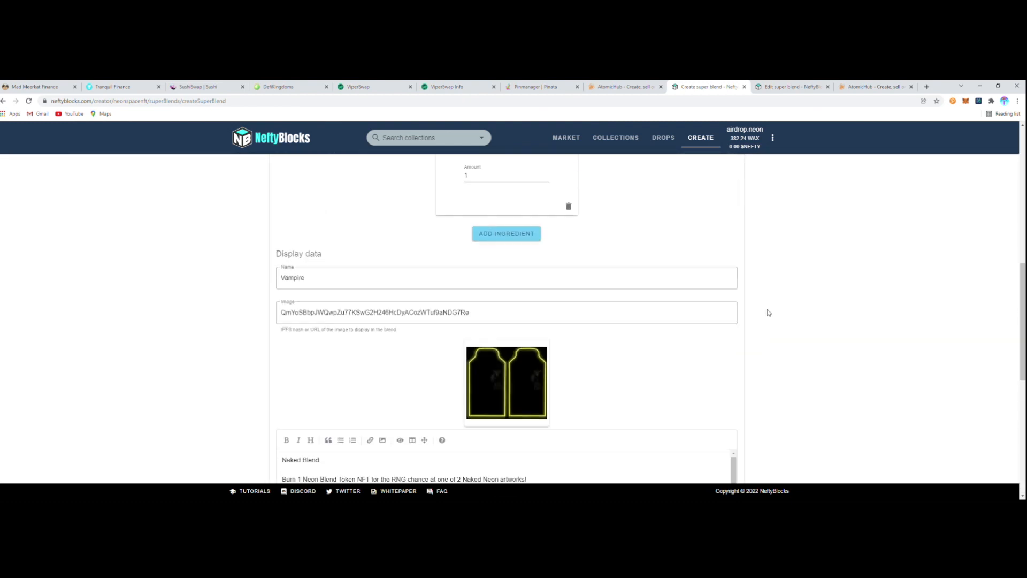
{"action": "scroll", "coordinate": [768, 313], "scroll_direction": "down", "scroll_amount": 3}
{"action": "scroll", "coordinate": [768, 313], "scroll_direction": "up", "scroll_amount": 3}
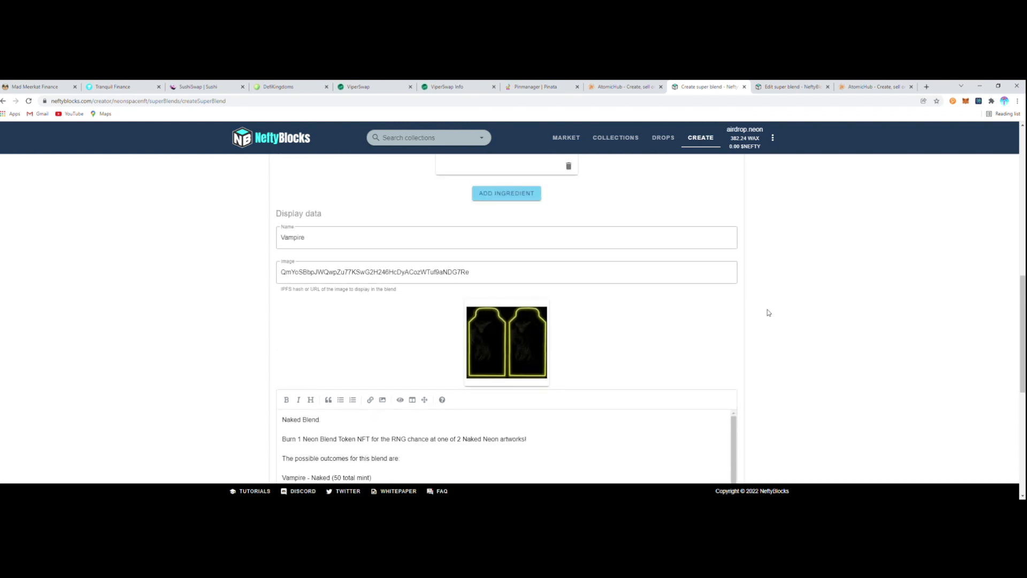
{"action": "scroll", "coordinate": [767, 313], "scroll_direction": "down", "scroll_amount": 6}
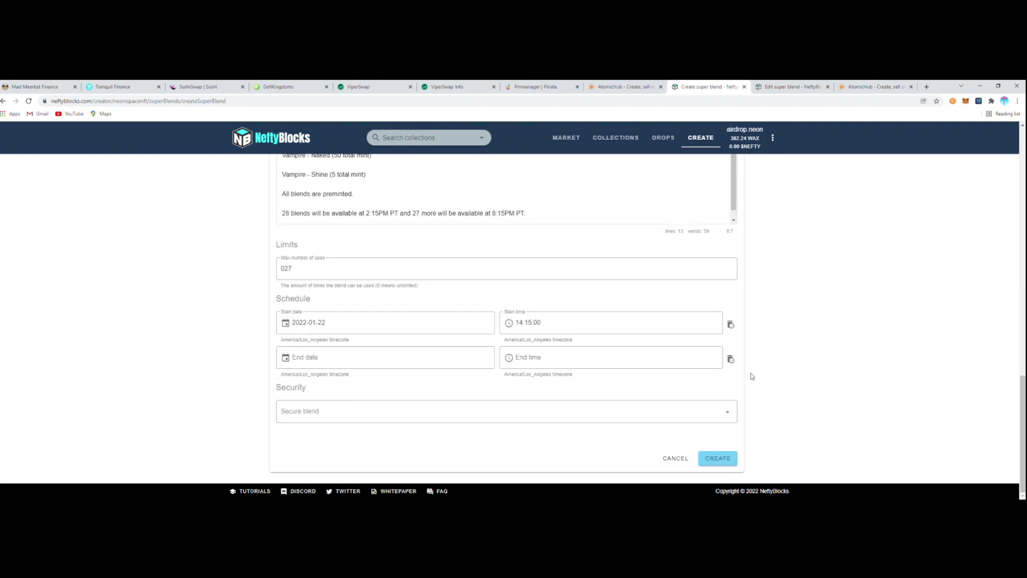
Step: Create the Vampire super blend and open its public blend page from the Neon Space super blends list
{"action": "left_click", "coordinate": [732, 458]}
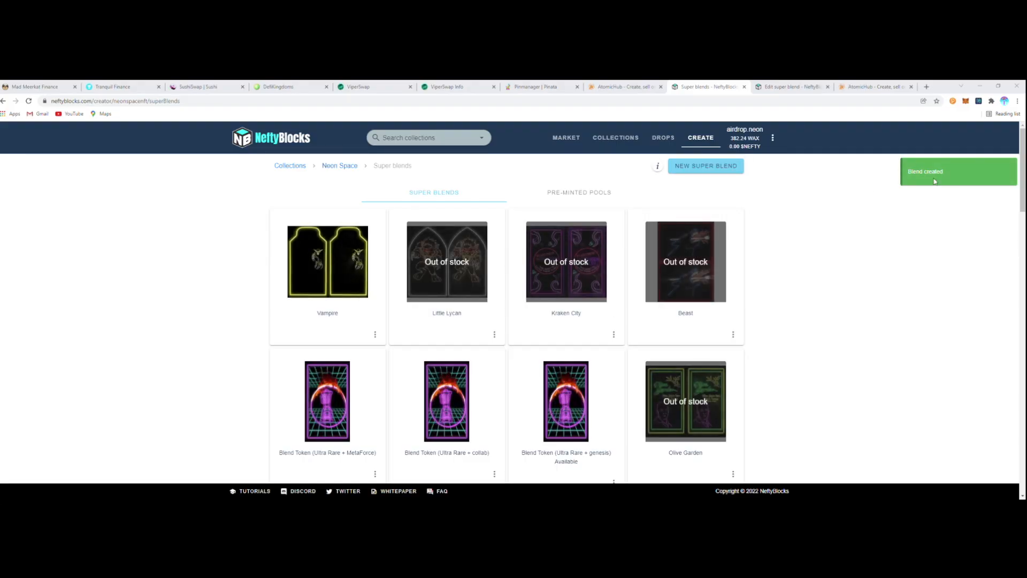
{"action": "left_click", "coordinate": [375, 334]}
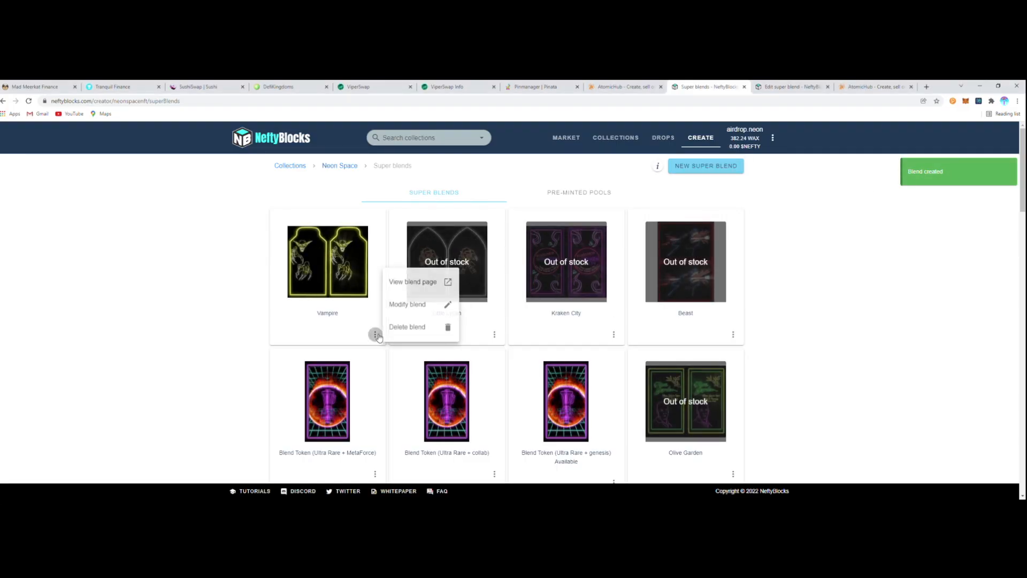
{"action": "left_click", "coordinate": [418, 283]}
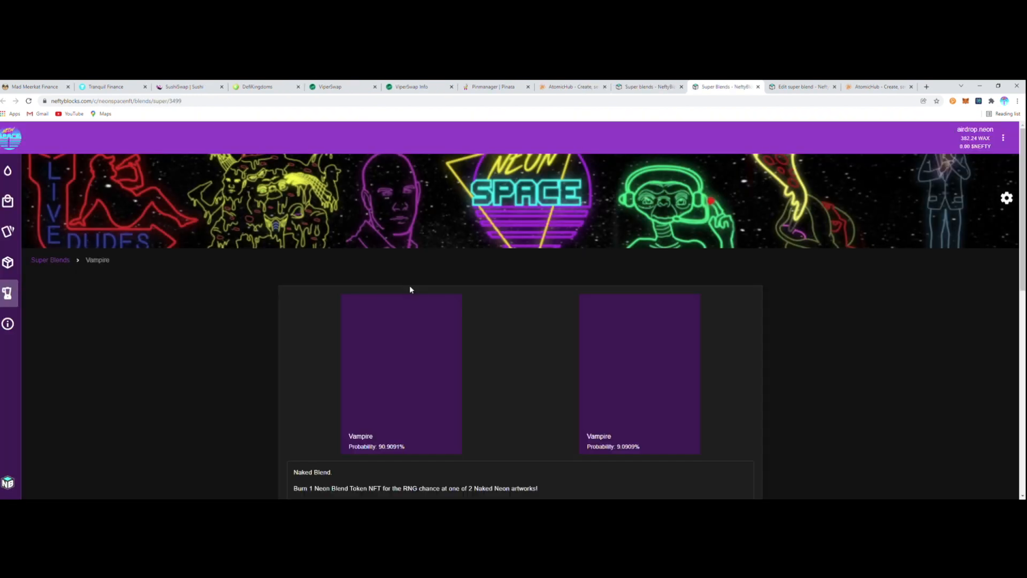
Step: Check the outcomes, probabilities, description, remaining uses, countdown and required ingredient on the Vampire blend page
{"action": "scroll", "coordinate": [409, 219], "scroll_direction": "down", "scroll_amount": 4}
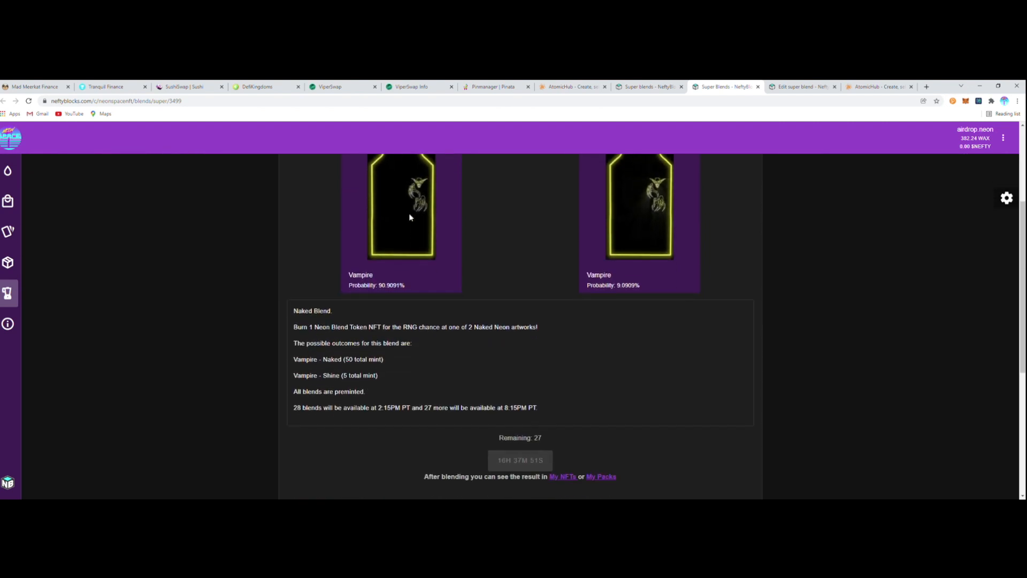
{"action": "scroll", "coordinate": [412, 217], "scroll_direction": "up", "scroll_amount": 1}
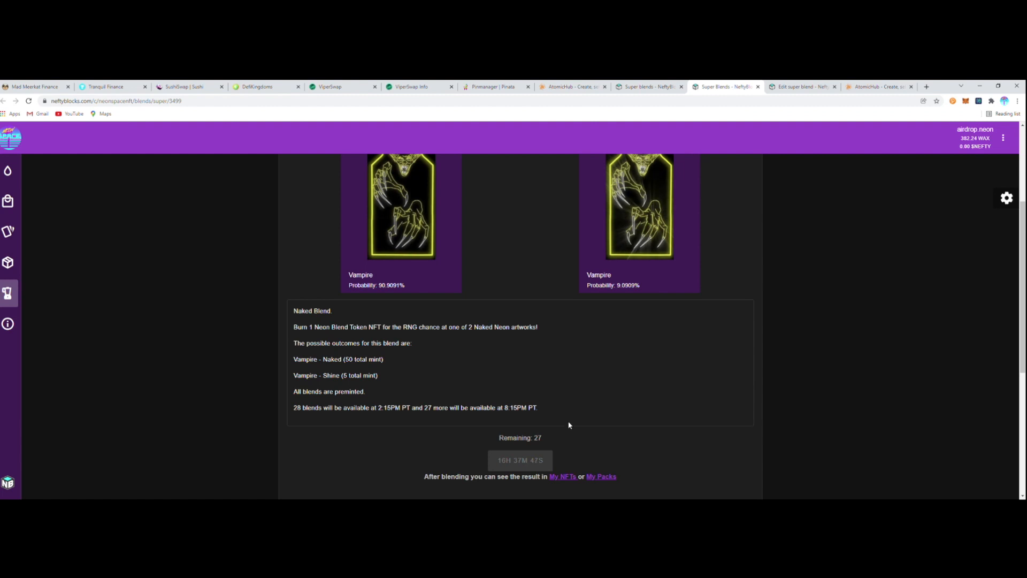
{"action": "scroll", "coordinate": [567, 423], "scroll_direction": "down", "scroll_amount": 5}
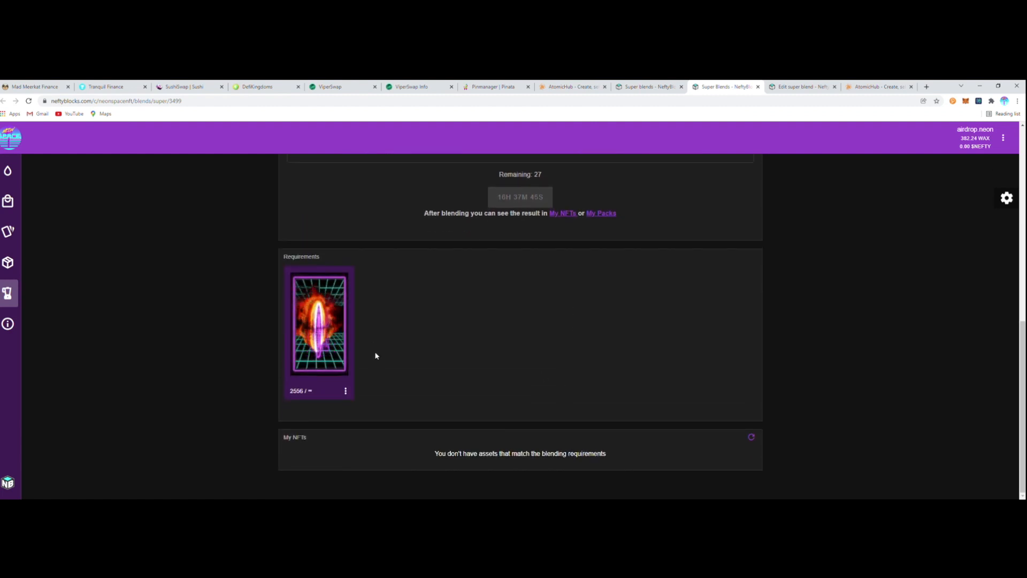
{"action": "scroll", "coordinate": [375, 356], "scroll_direction": "up", "scroll_amount": 8}
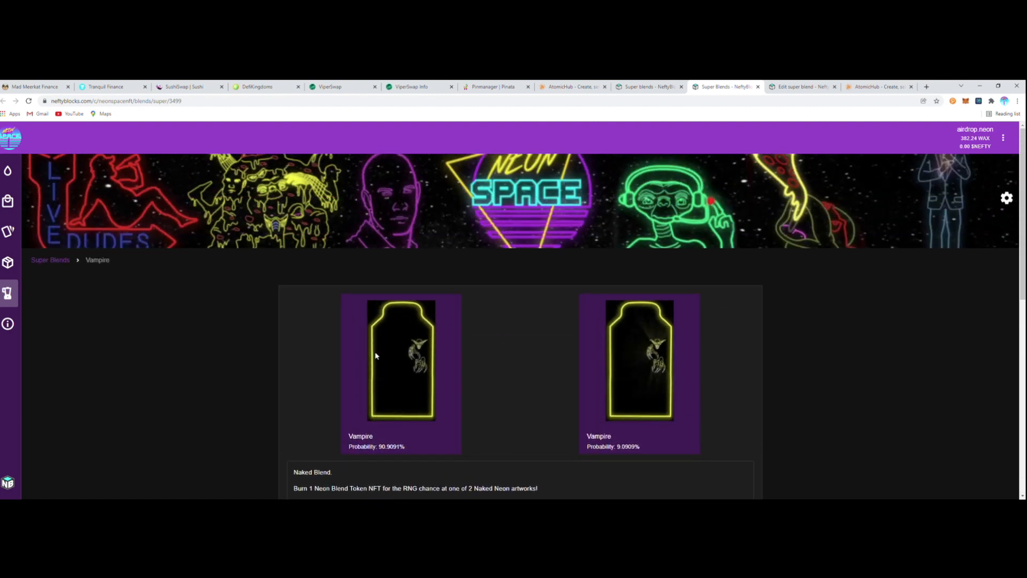
{"action": "scroll", "coordinate": [376, 355], "scroll_direction": "down", "scroll_amount": 8}
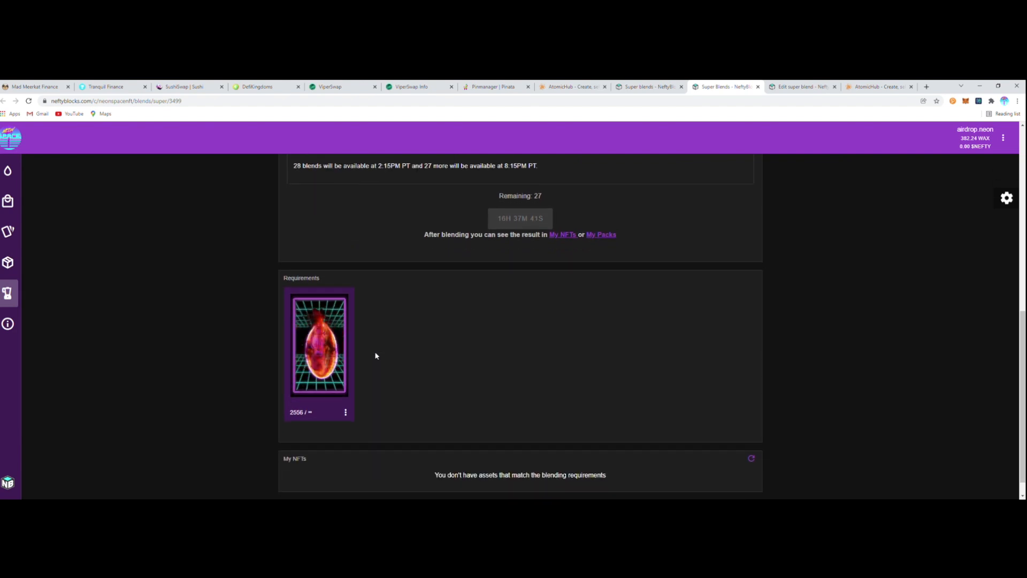